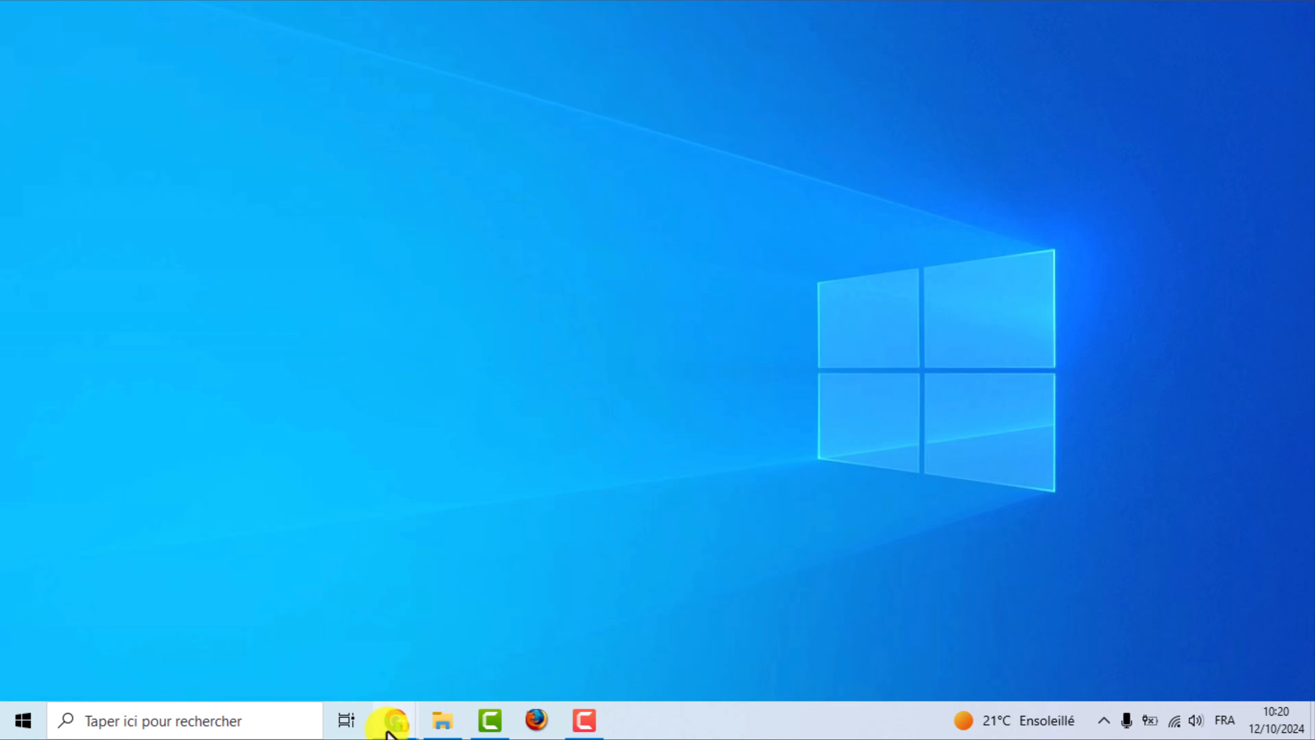
- On Microsoft's Windows 11 download page in Chrome, choose Windows 11 (ISO édition multiple pour les appareils x64) and request its download
{"action": "mouse_move", "coordinate": [389, 725]}
{"action": "left_click", "coordinate": [505, 683]}
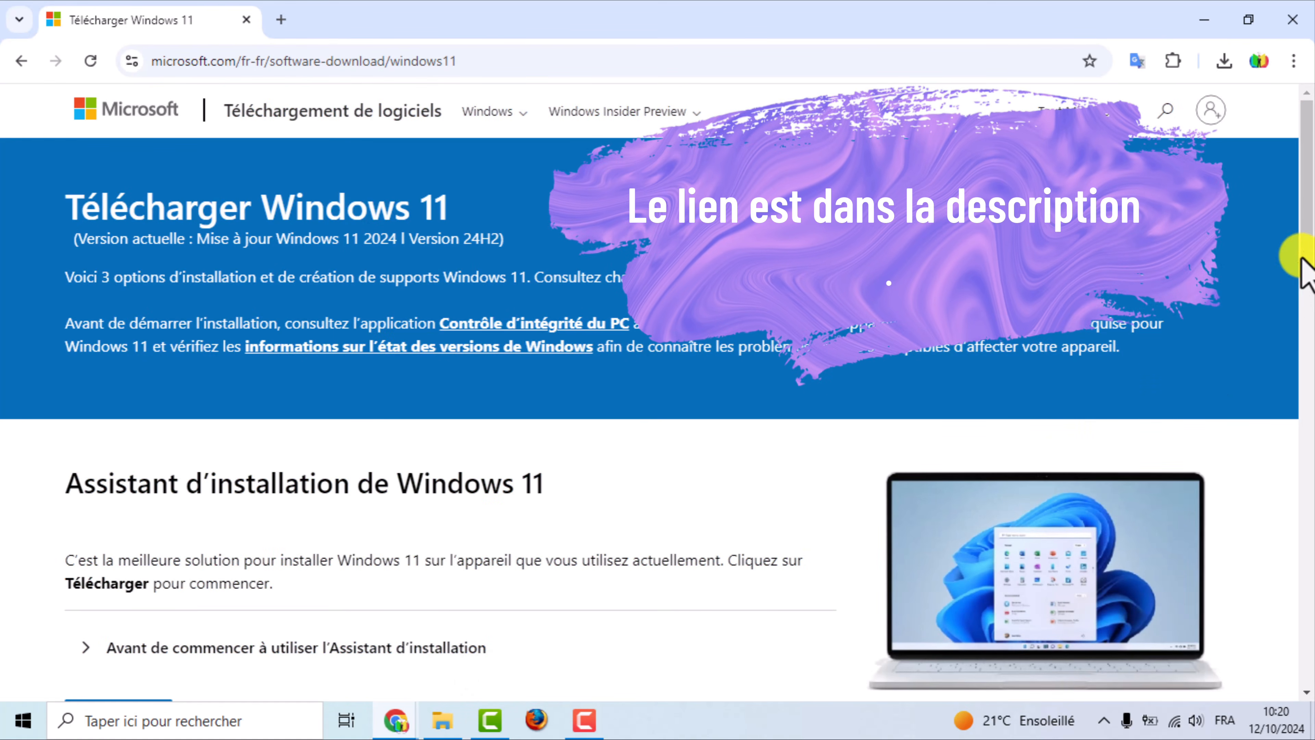
{"action": "left_click_drag", "start_coordinate": [1309, 240], "coordinate": [1311, 327]}
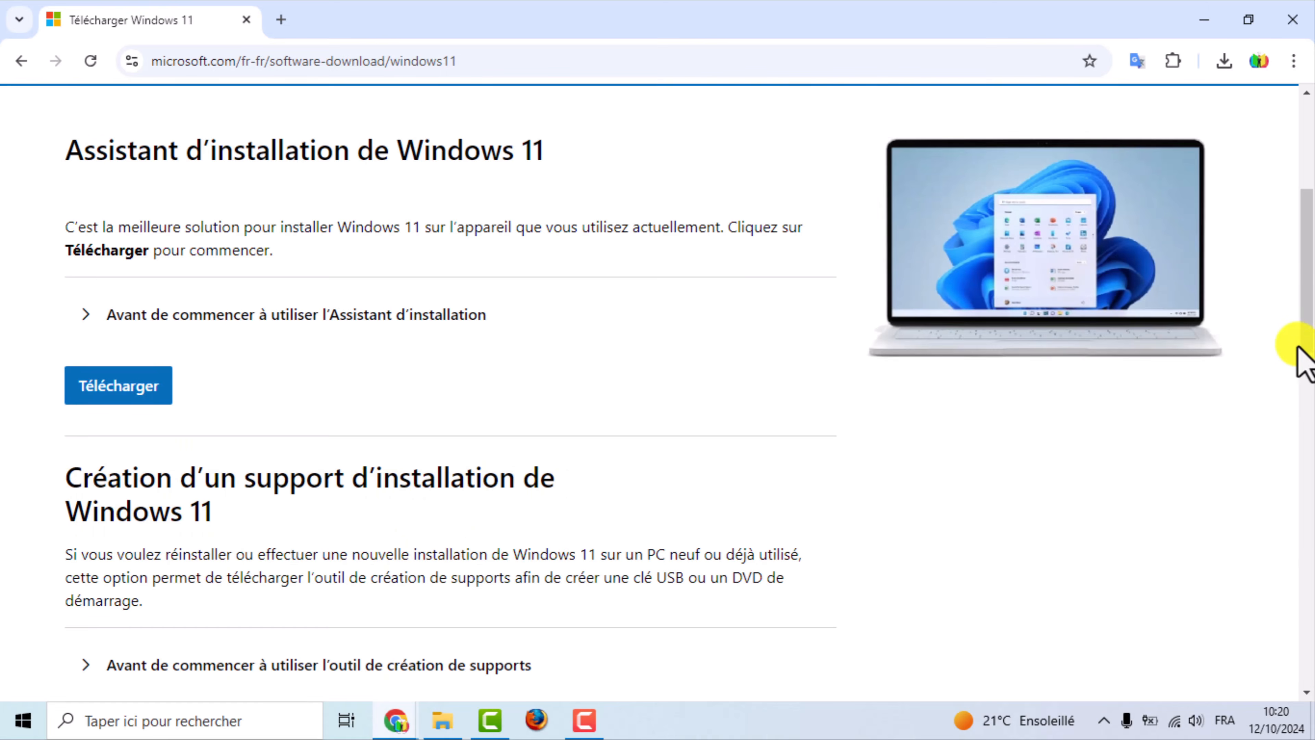
{"action": "left_click_drag", "start_coordinate": [1302, 318], "coordinate": [1311, 514]}
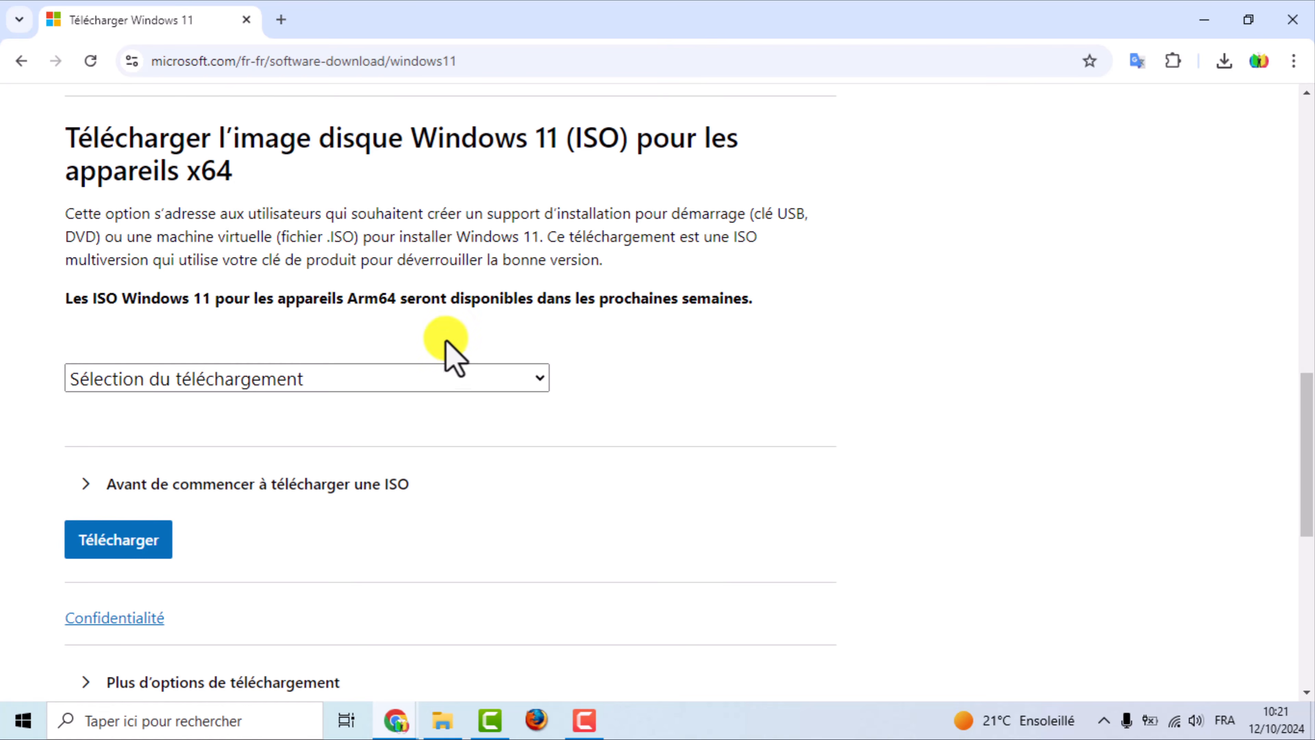
{"action": "left_click", "coordinate": [541, 382]}
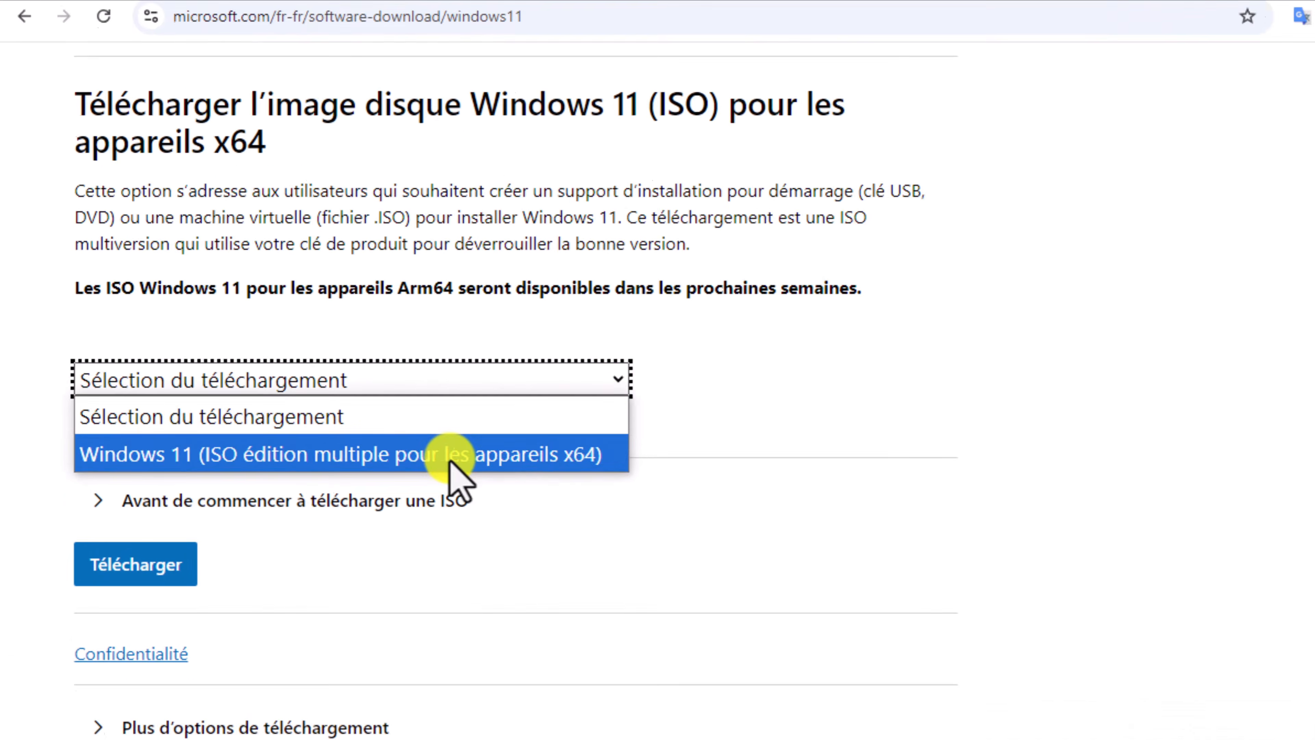
{"action": "left_click", "coordinate": [408, 469]}
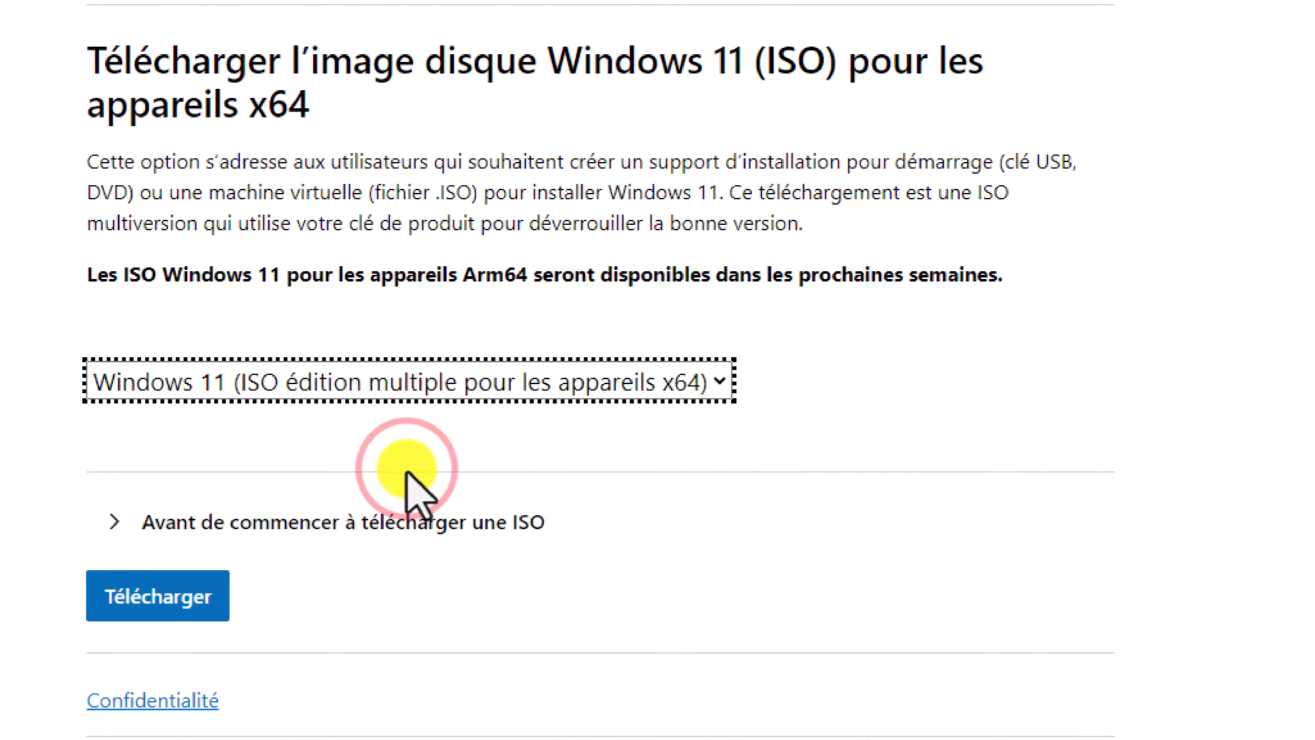
{"action": "left_click", "coordinate": [174, 595]}
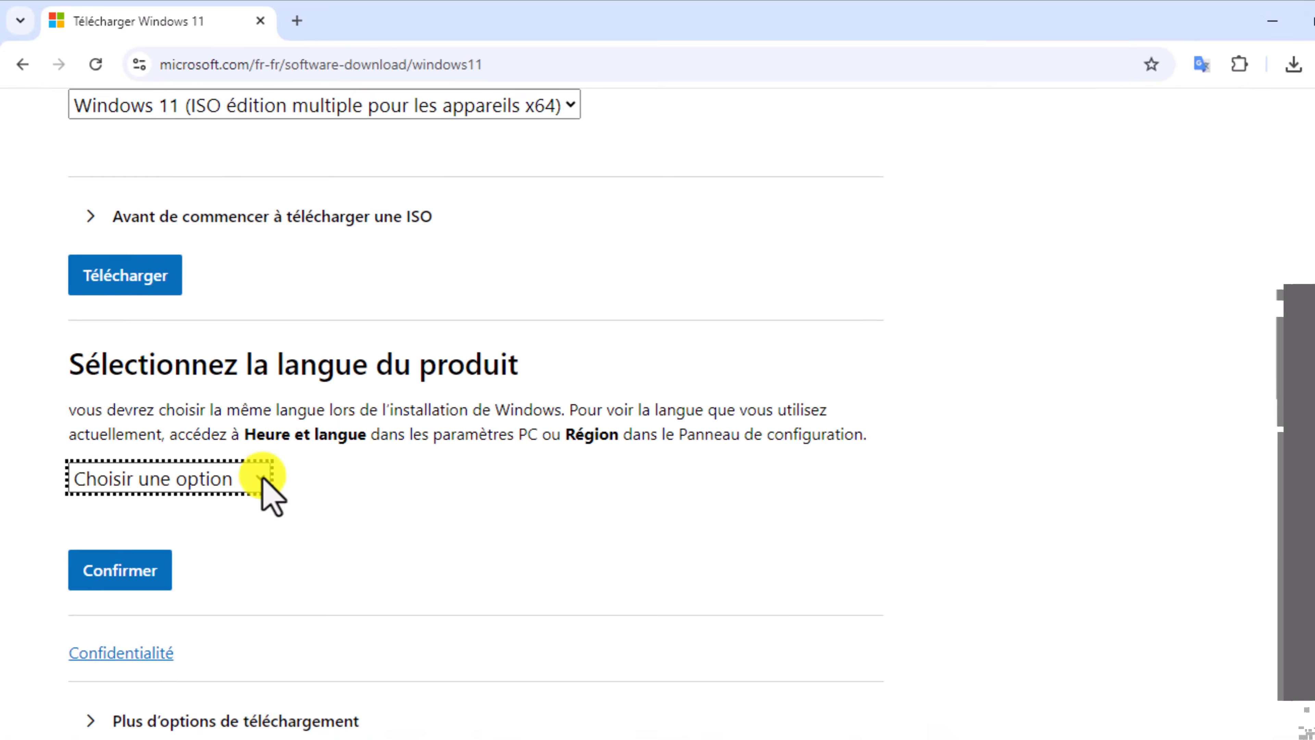
- Choose Français as the product language for the ISO and confirm the selection
{"action": "left_click", "coordinate": [248, 453]}
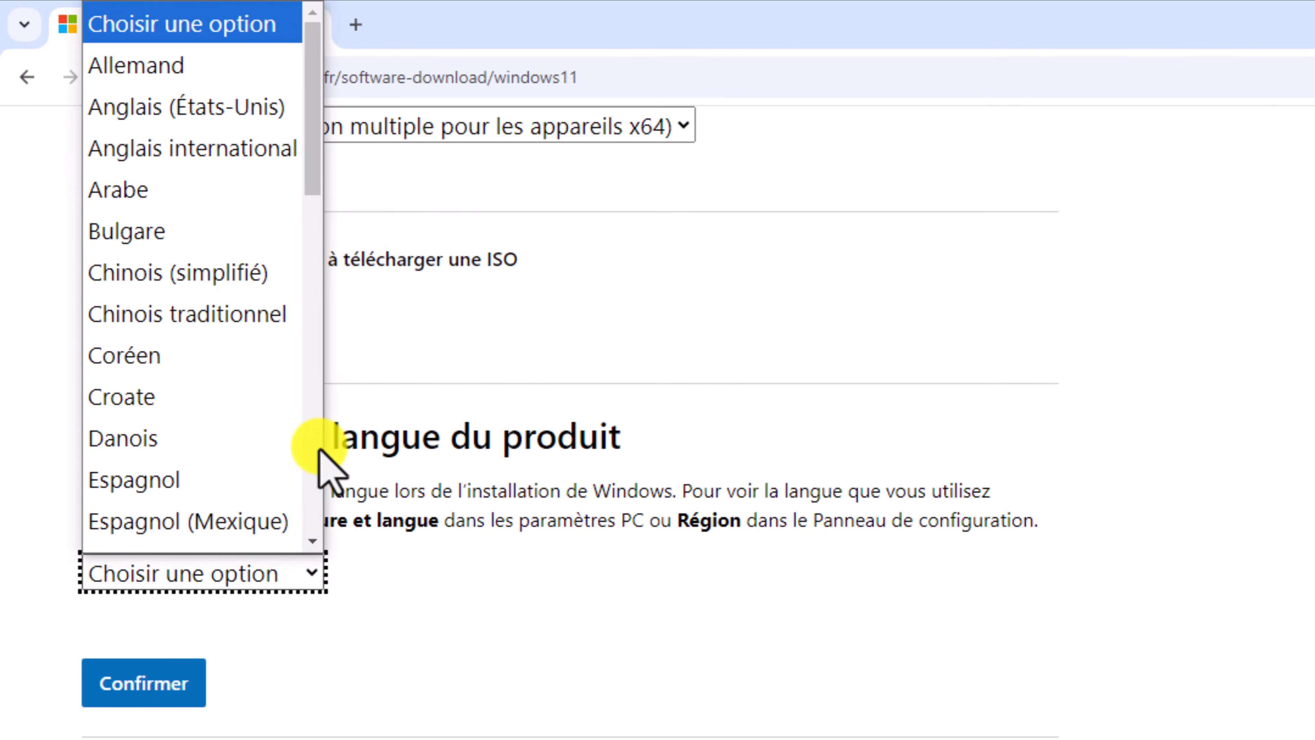
{"action": "left_click_drag", "start_coordinate": [311, 155], "coordinate": [320, 267]}
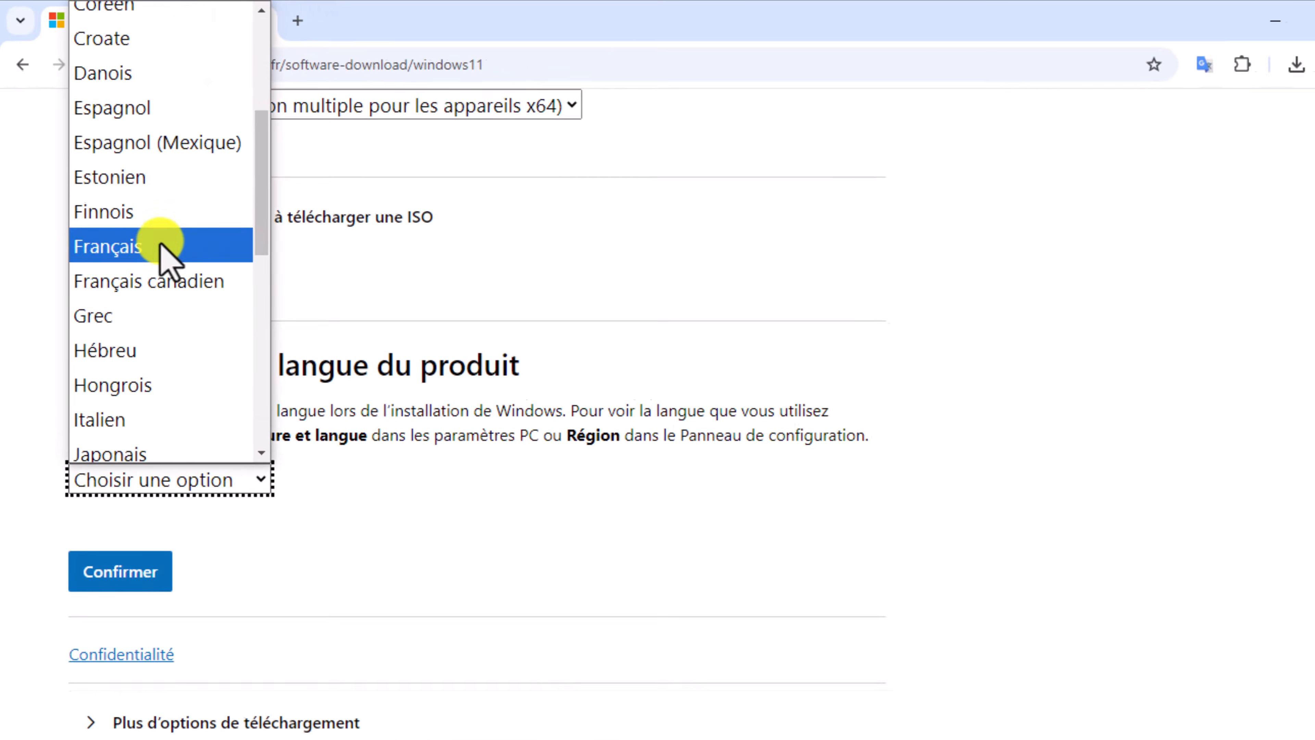
{"action": "left_click", "coordinate": [173, 292]}
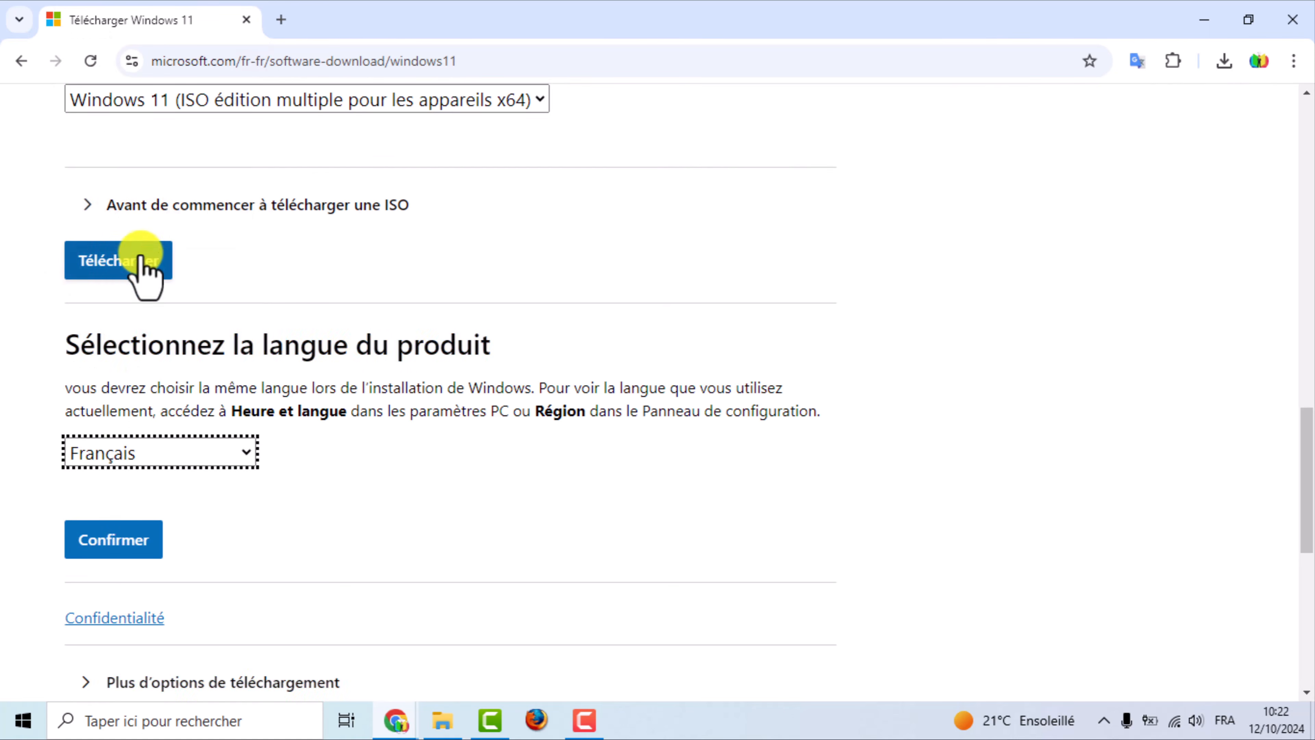
{"action": "left_click", "coordinate": [107, 541]}
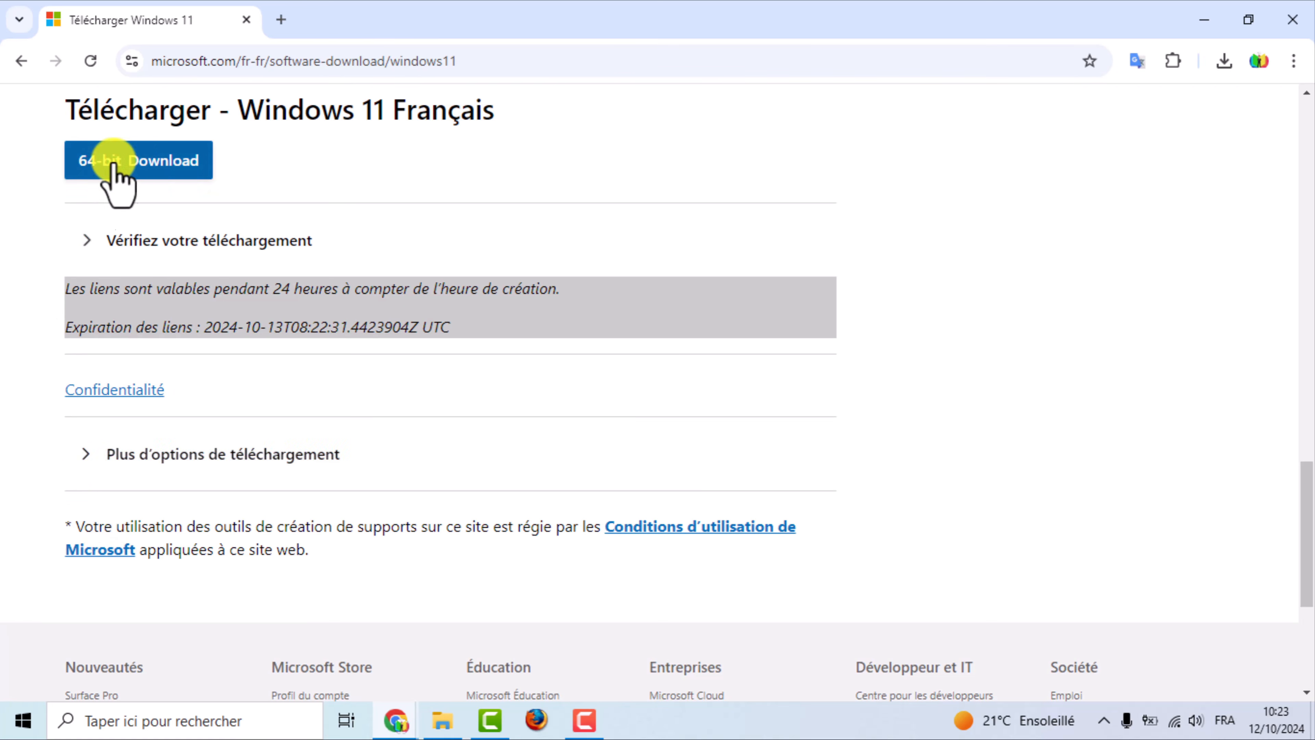
- Download the 64-bit Windows 11 Français ISO and check its progress in the recent downloads
{"action": "left_click", "coordinate": [143, 160]}
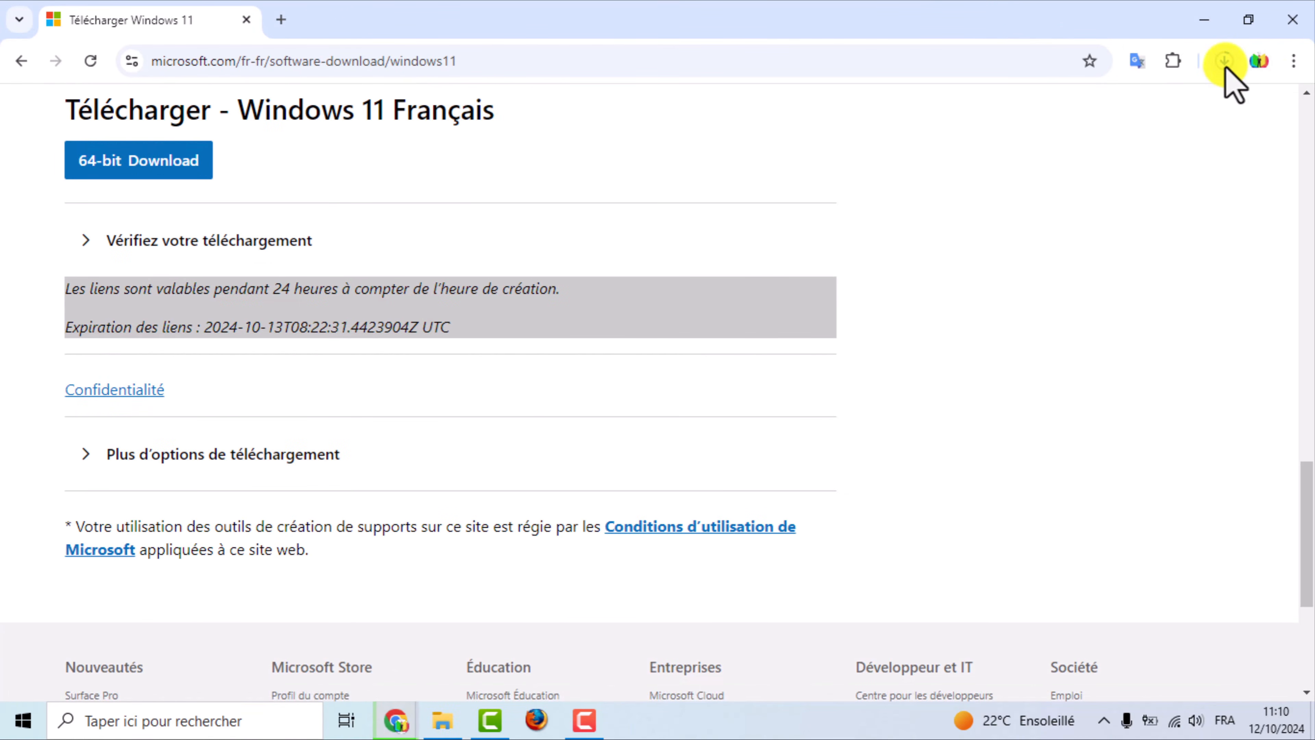
{"action": "left_click", "coordinate": [1225, 63]}
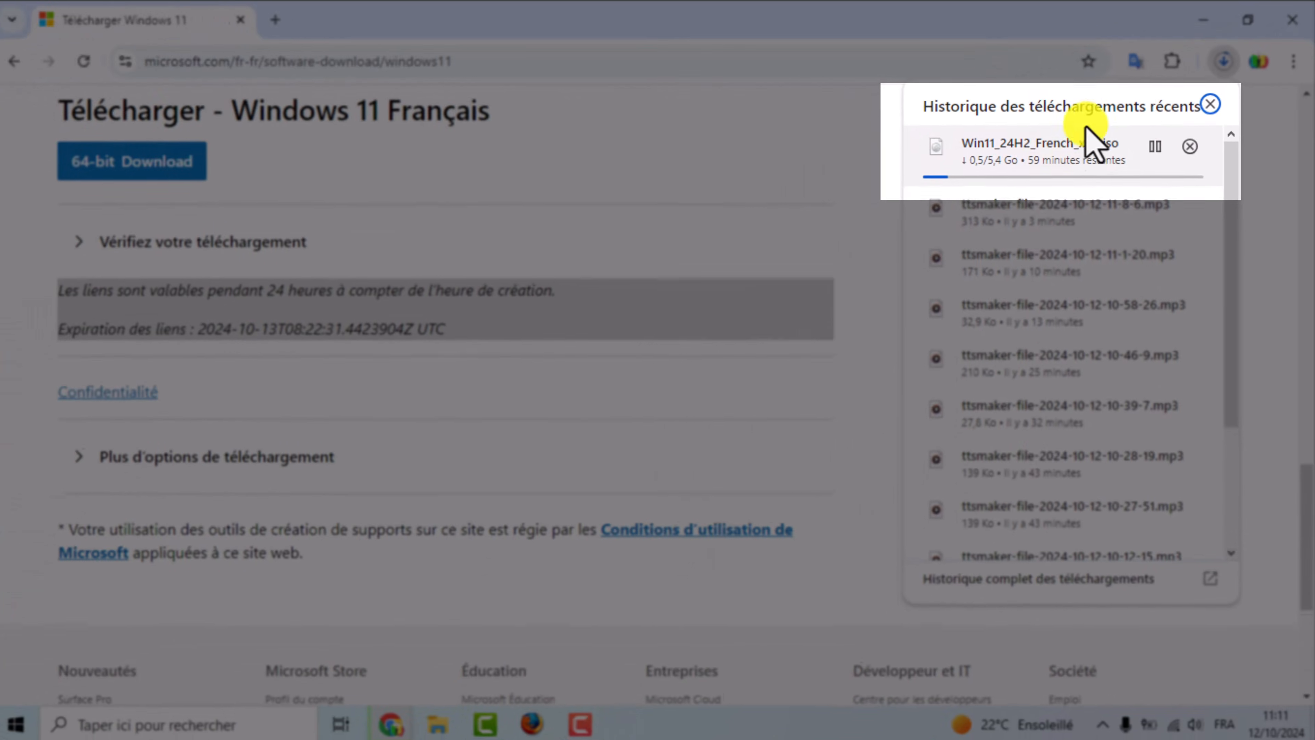
{"action": "left_click", "coordinate": [1206, 22]}
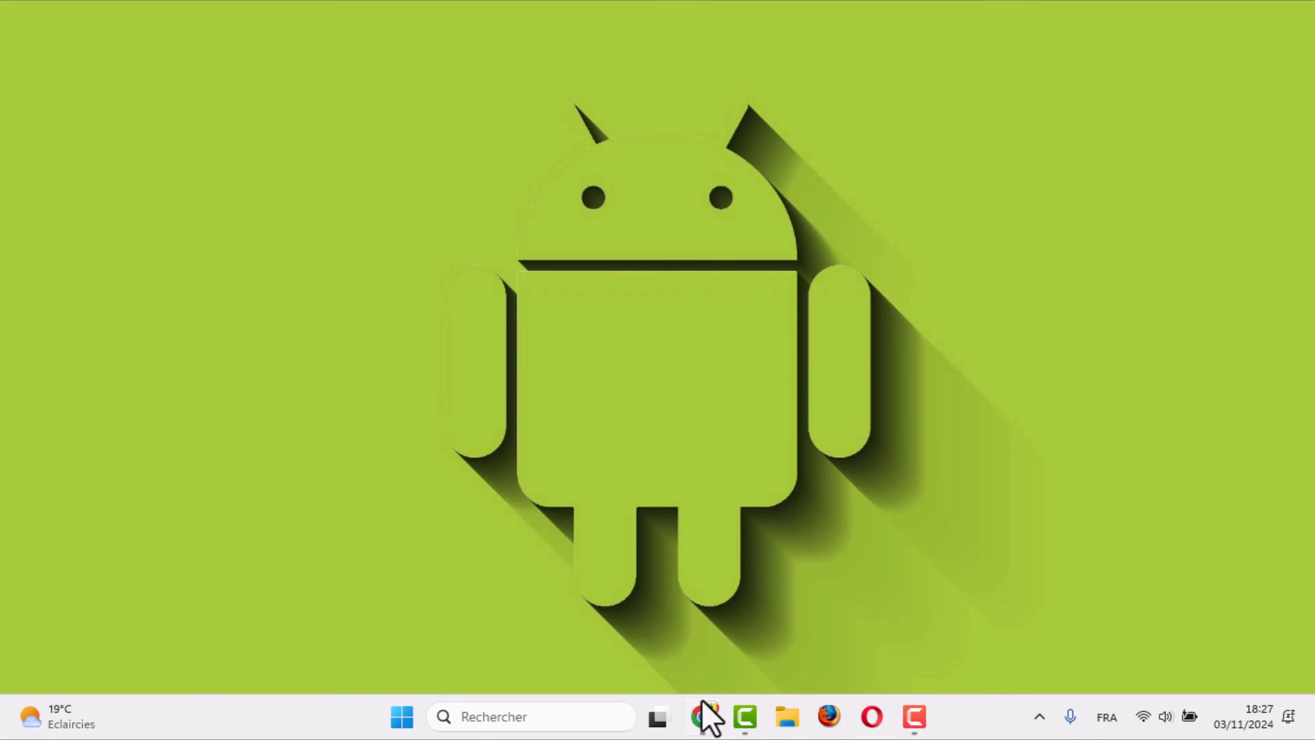
- Download the free trial of EaseUS OS2GO from its easeus.fr product page in Chrome
{"action": "mouse_move", "coordinate": [711, 714]}
{"action": "left_click", "coordinate": [710, 645]}
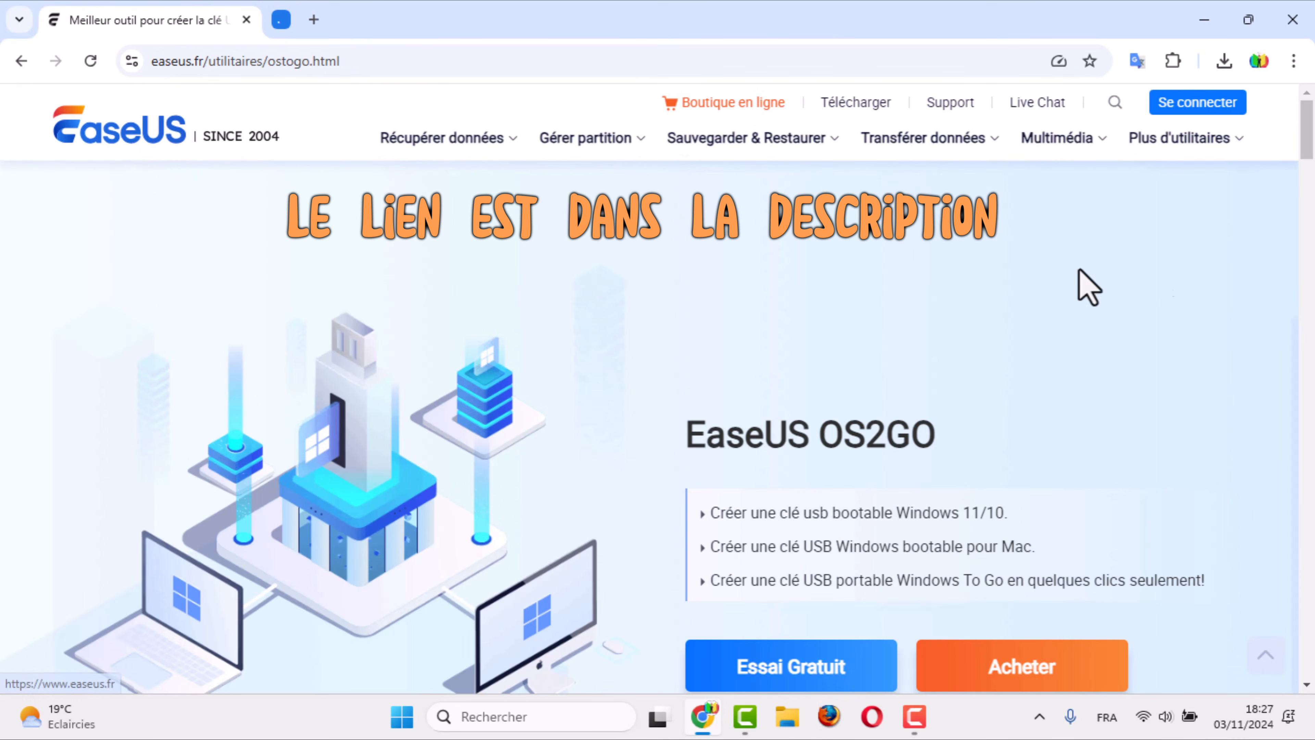
{"action": "scroll", "coordinate": [1088, 287], "scroll_direction": "down", "scroll_amount": 4}
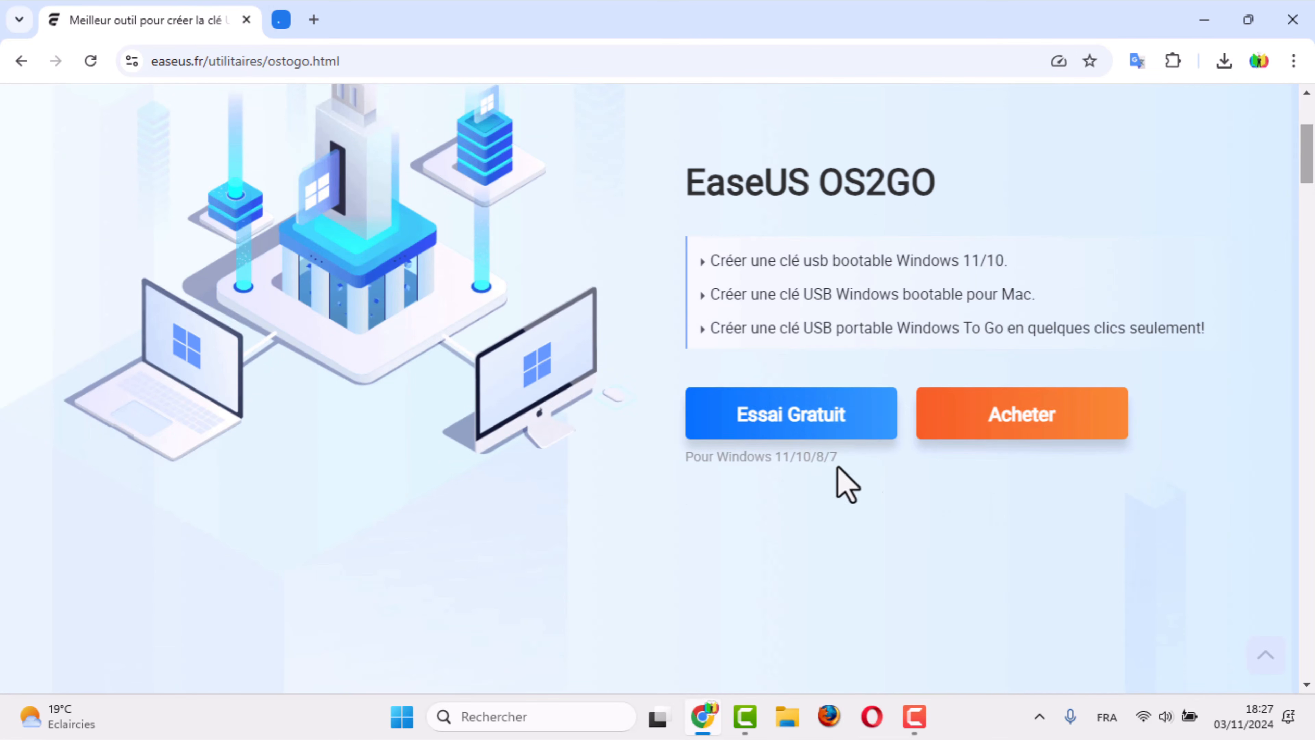
{"action": "left_click", "coordinate": [799, 423]}
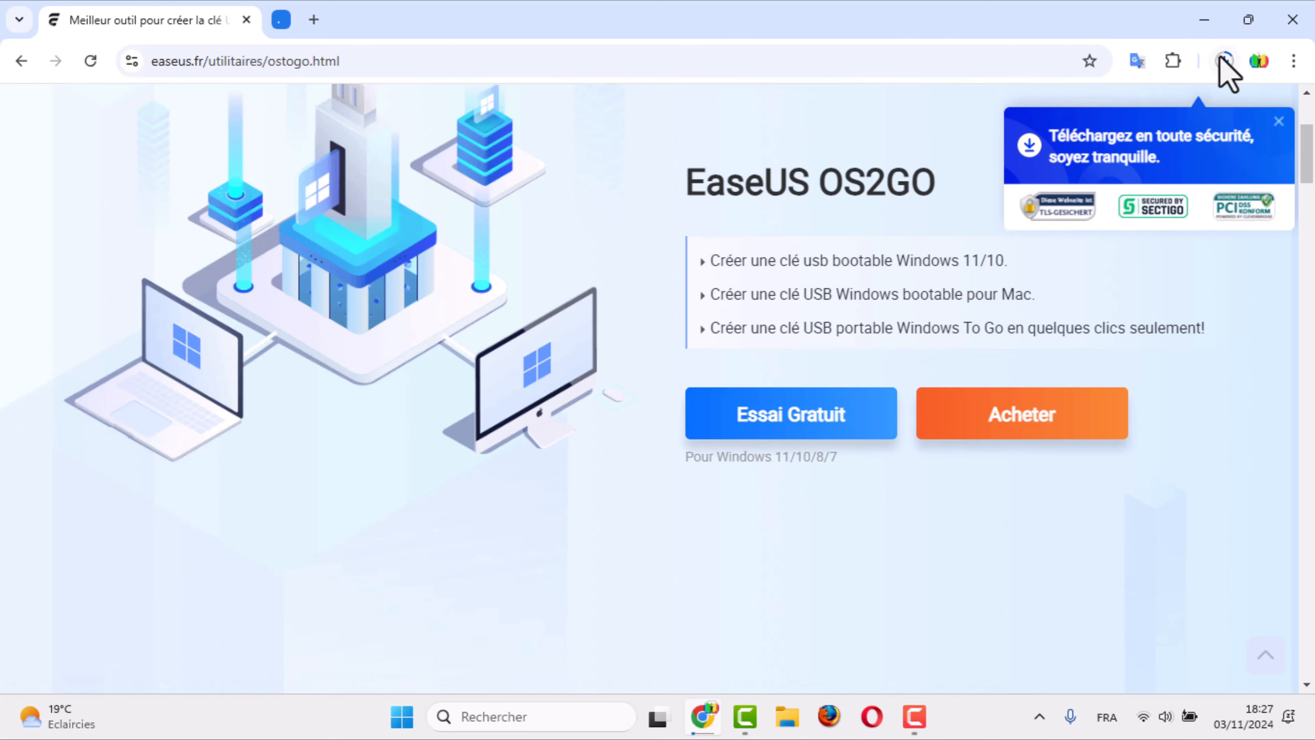
- Launch the downloaded os2go4.0.2_portable.exe and dismiss the EaseUS OS2Go activation offer
{"action": "left_click", "coordinate": [1226, 67]}
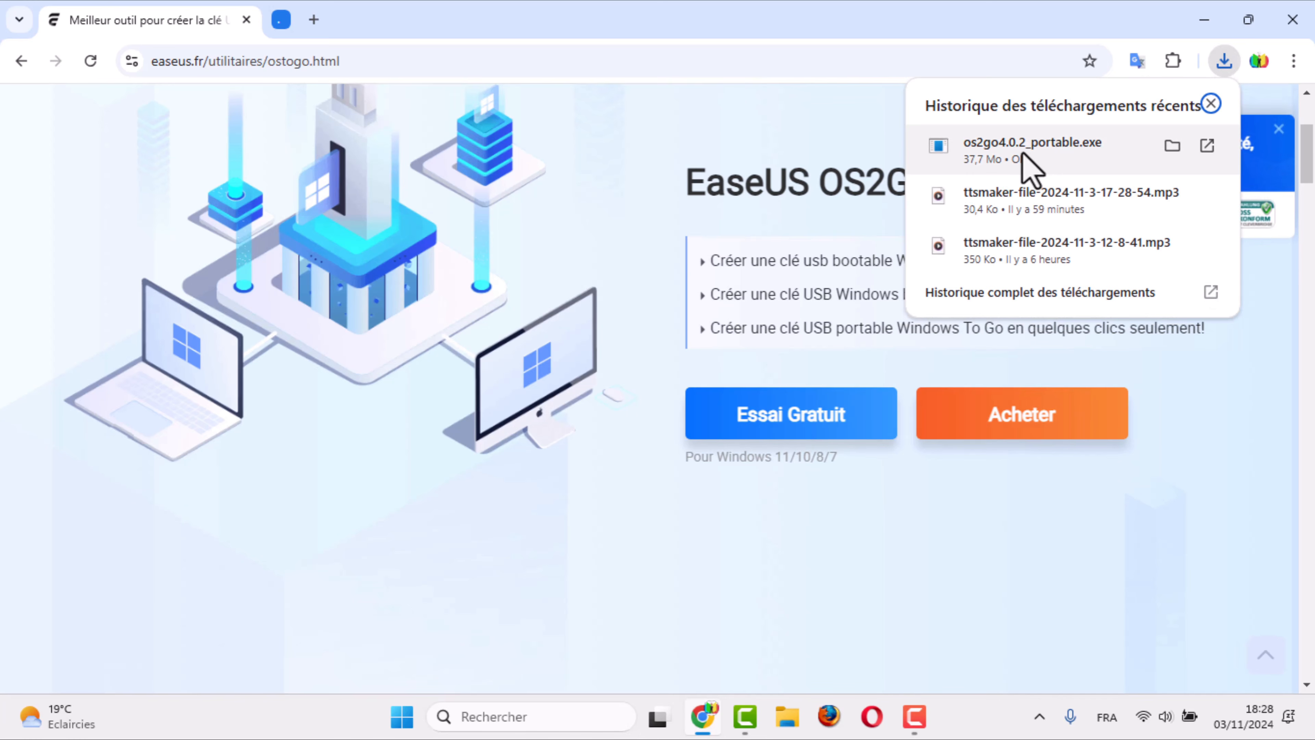
{"action": "left_click", "coordinate": [1028, 169]}
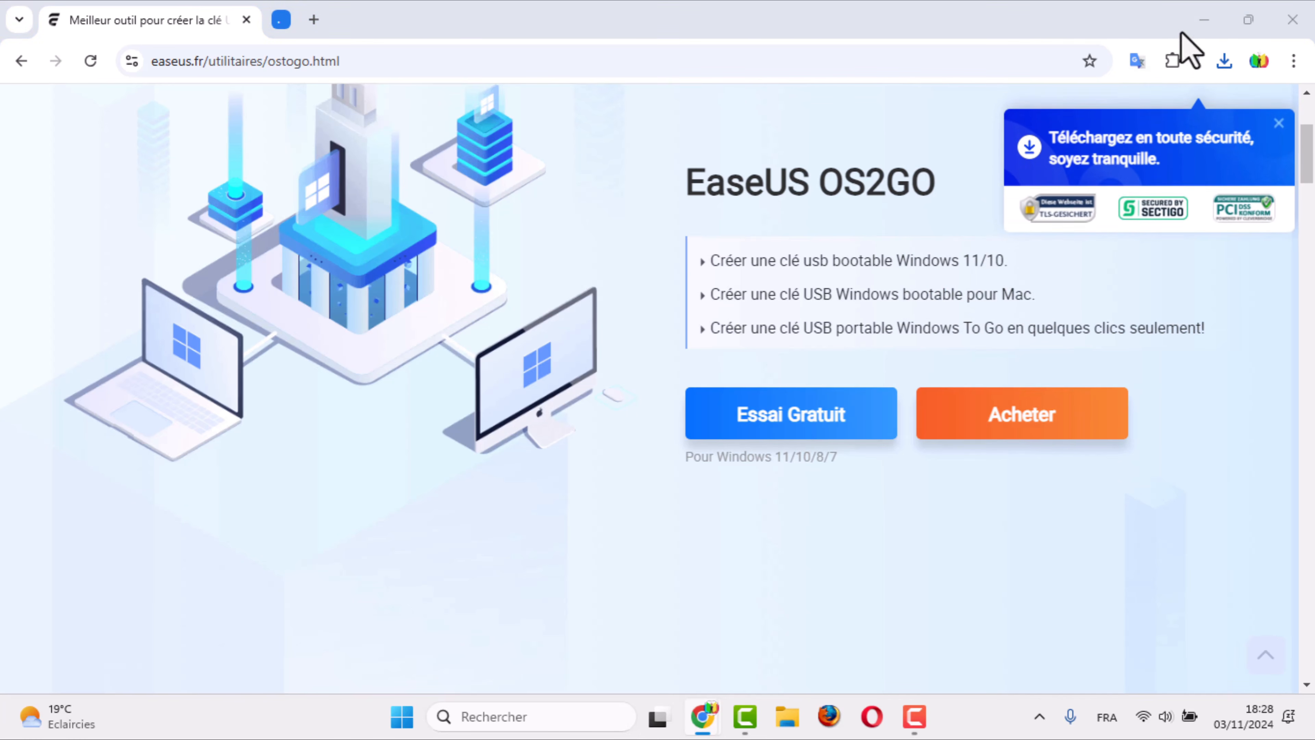
{"action": "left_click", "coordinate": [1200, 25]}
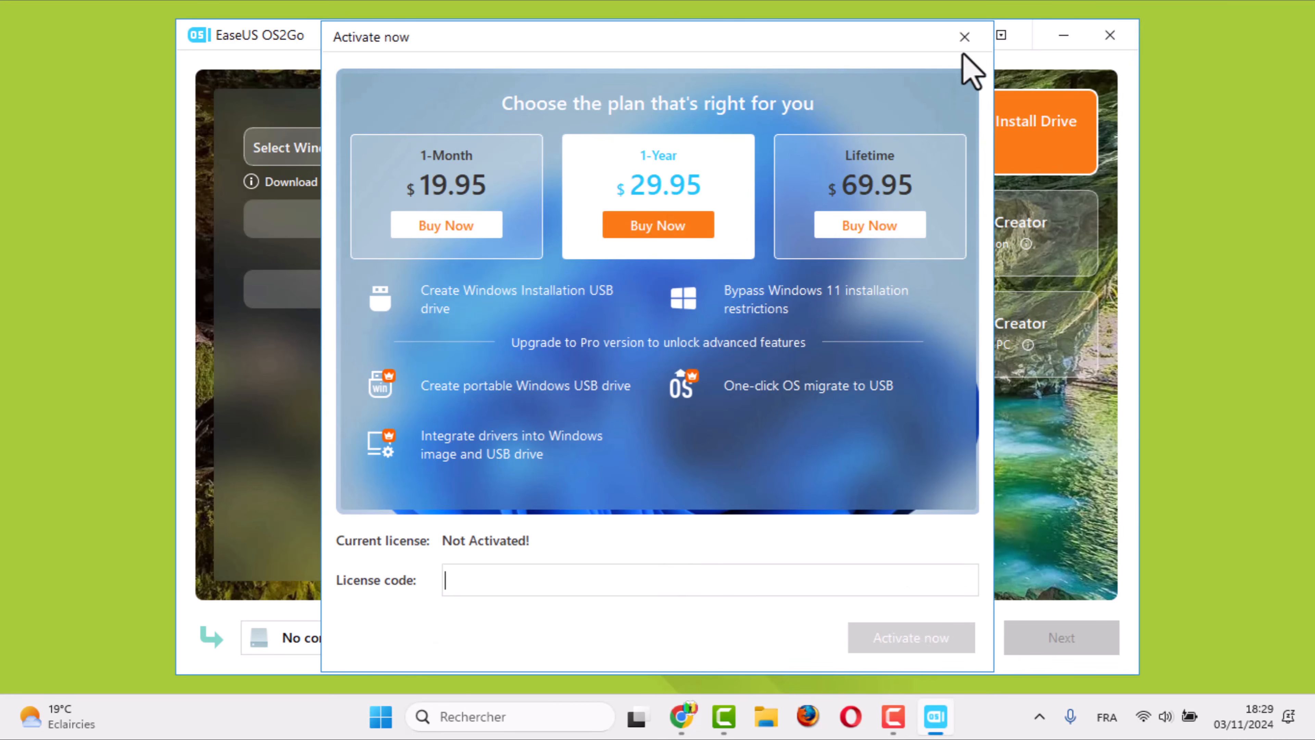
{"action": "left_click", "coordinate": [965, 38]}
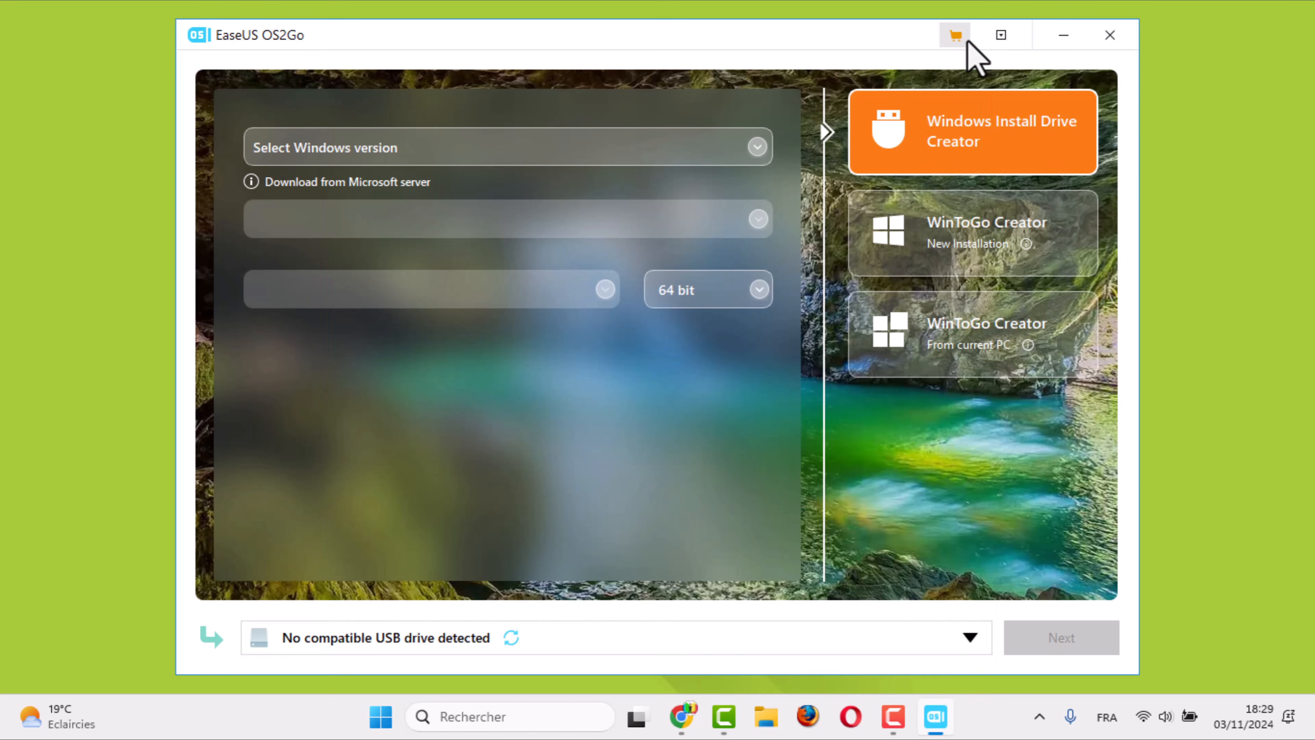
- Switch the interface language to Français
{"action": "left_click", "coordinate": [1002, 37]}
{"action": "mouse_move", "coordinate": [1038, 71]}
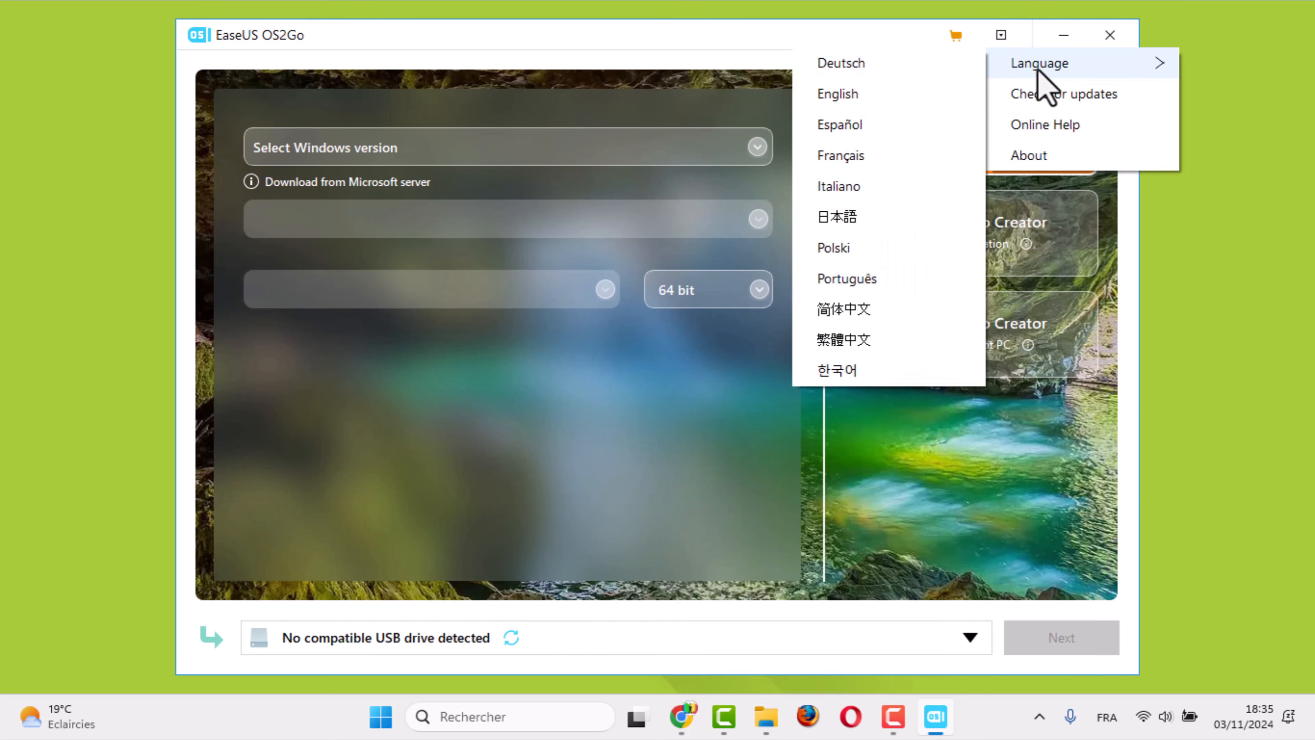
{"action": "left_click", "coordinate": [850, 162]}
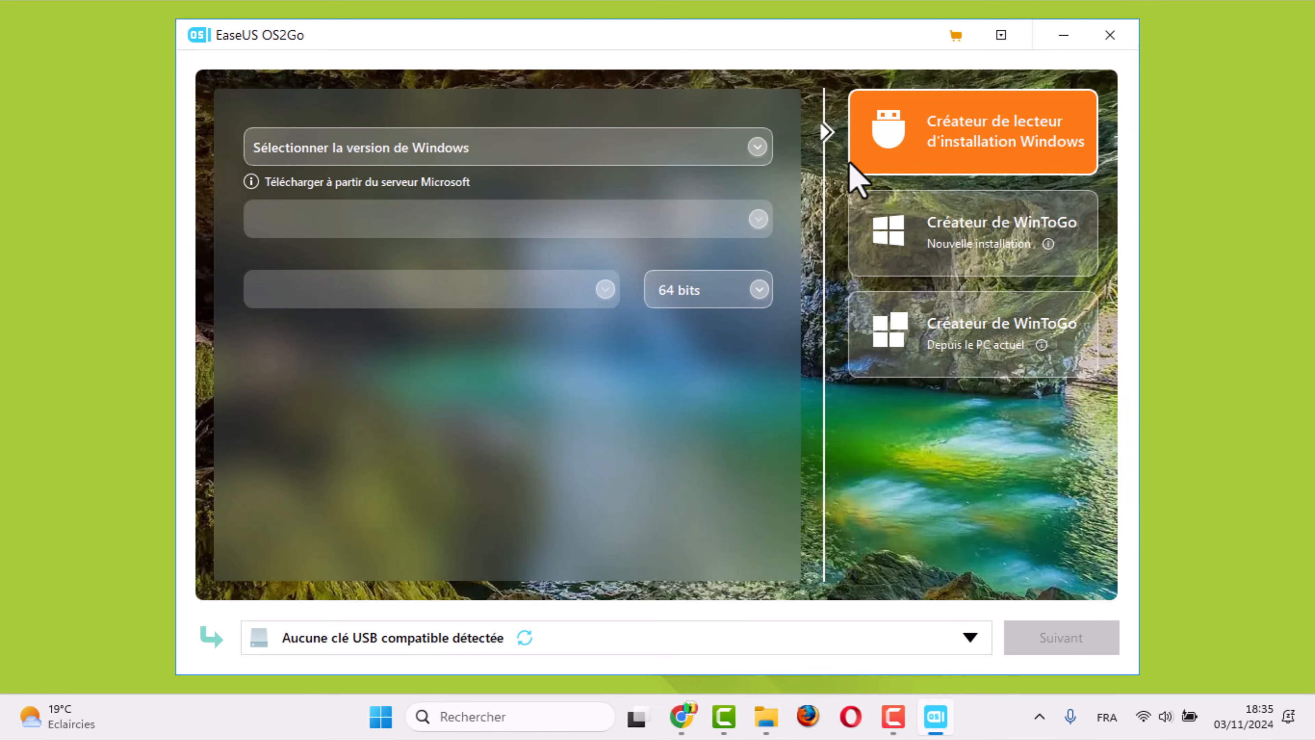
- Use a local ISO file as the Windows source and load Win11_24H2_French_x64 from the Téléchargements folder
{"action": "left_click", "coordinate": [761, 155]}
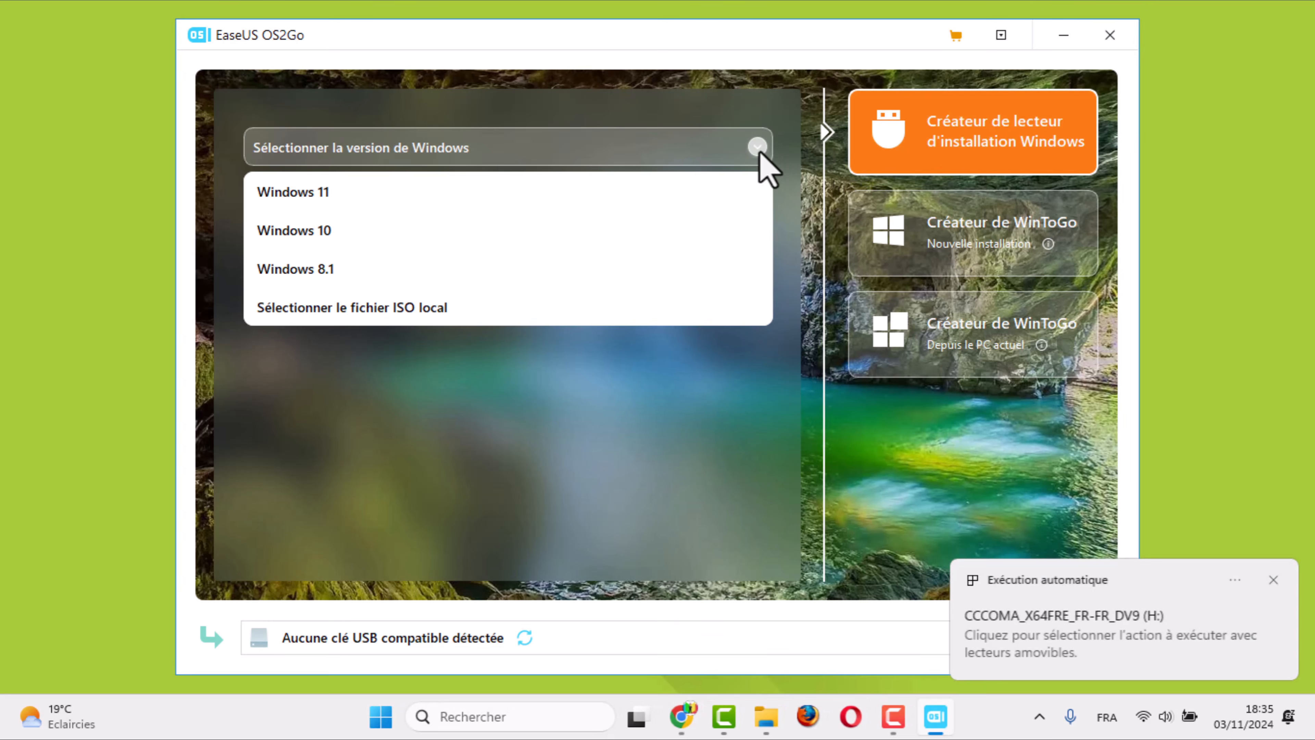
{"action": "left_click", "coordinate": [395, 308]}
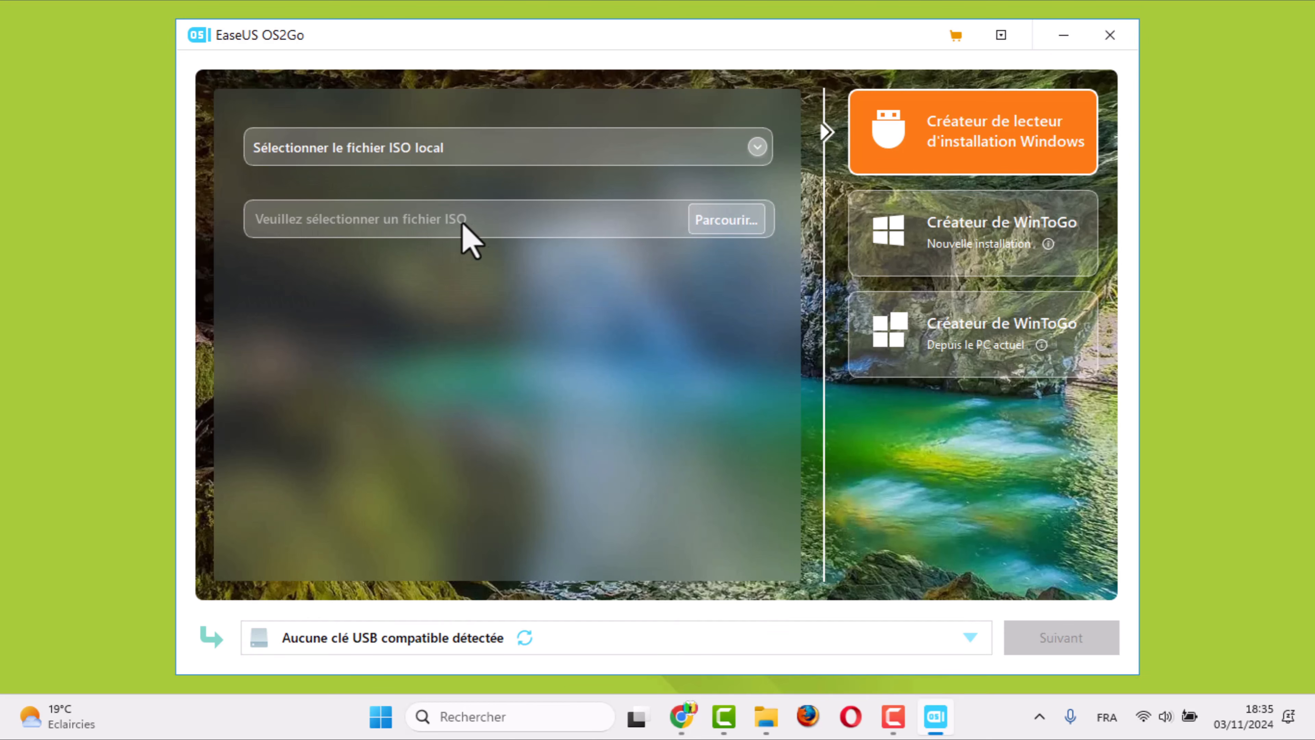
{"action": "left_click", "coordinate": [733, 223]}
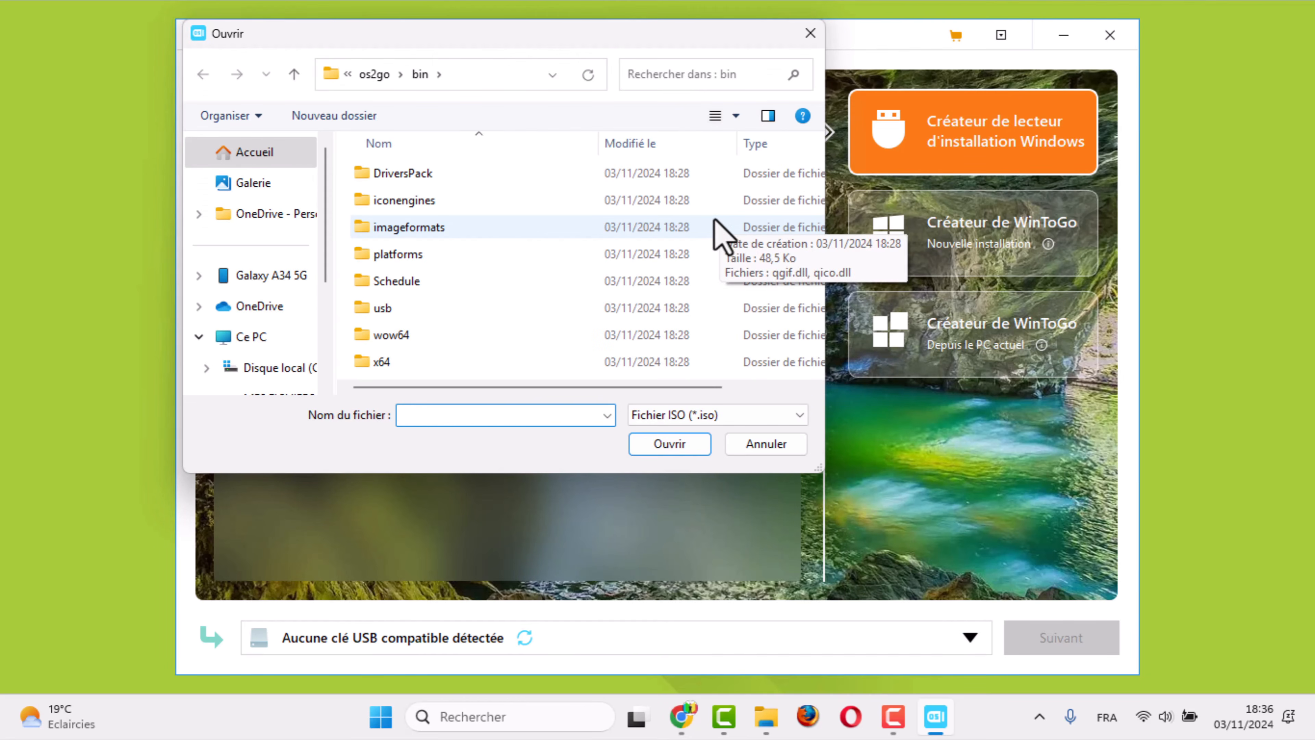
{"action": "left_click", "coordinate": [251, 337]}
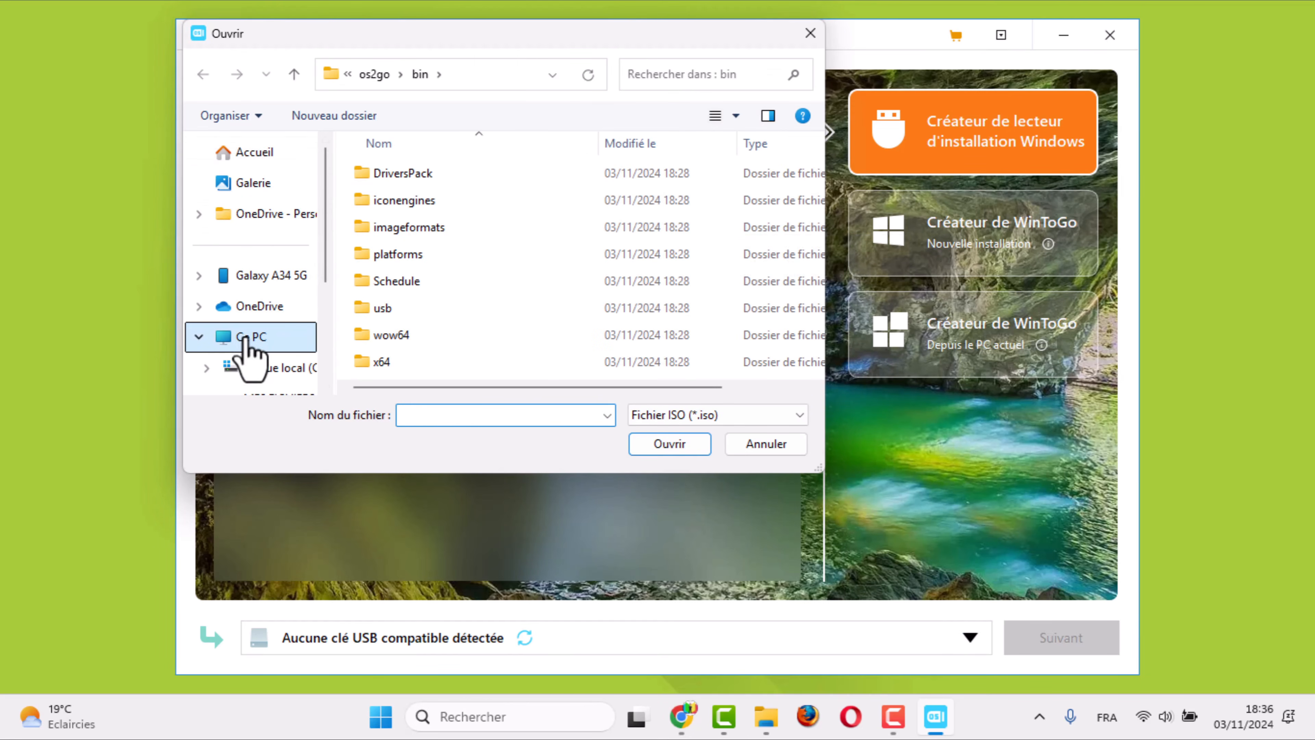
{"action": "double_click", "coordinate": [416, 197]}
{"action": "left_click_drag", "start_coordinate": [818, 193], "coordinate": [829, 342]}
{"action": "double_click", "coordinate": [404, 315]}
{"action": "double_click", "coordinate": [397, 205]}
{"action": "double_click", "coordinate": [456, 359]}
{"action": "left_click", "coordinate": [485, 202]}
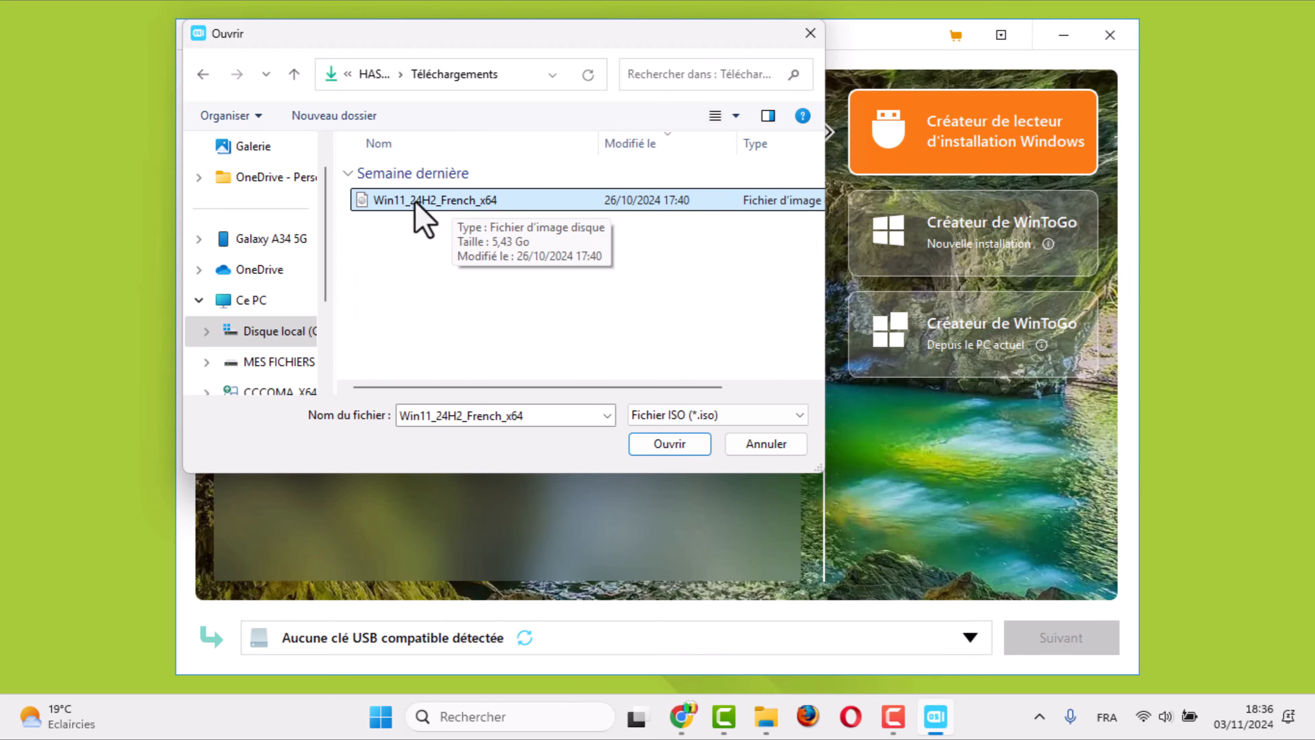
{"action": "left_click", "coordinate": [665, 445]}
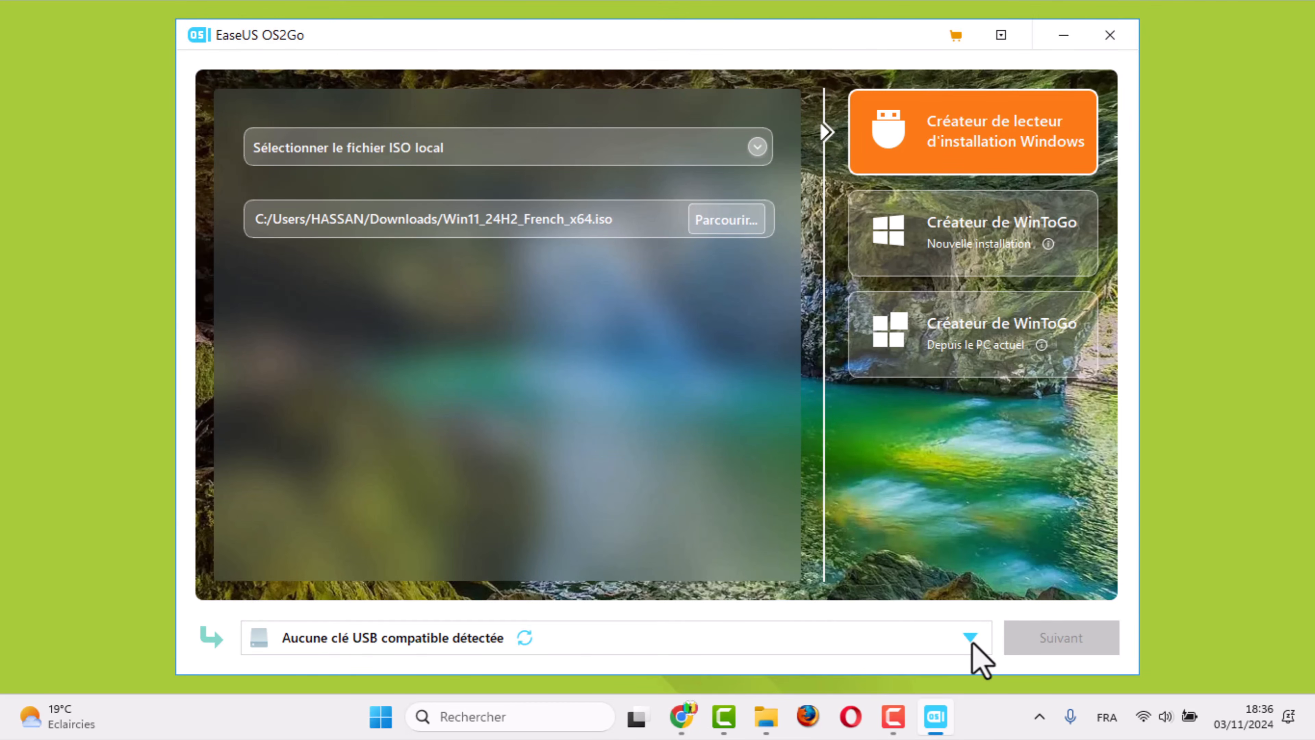
- Refresh the USB drive detection and continue with the CCCOMA_X64FRE_FR-FR_DV9 (H:) drive as the target
{"action": "left_click", "coordinate": [524, 638]}
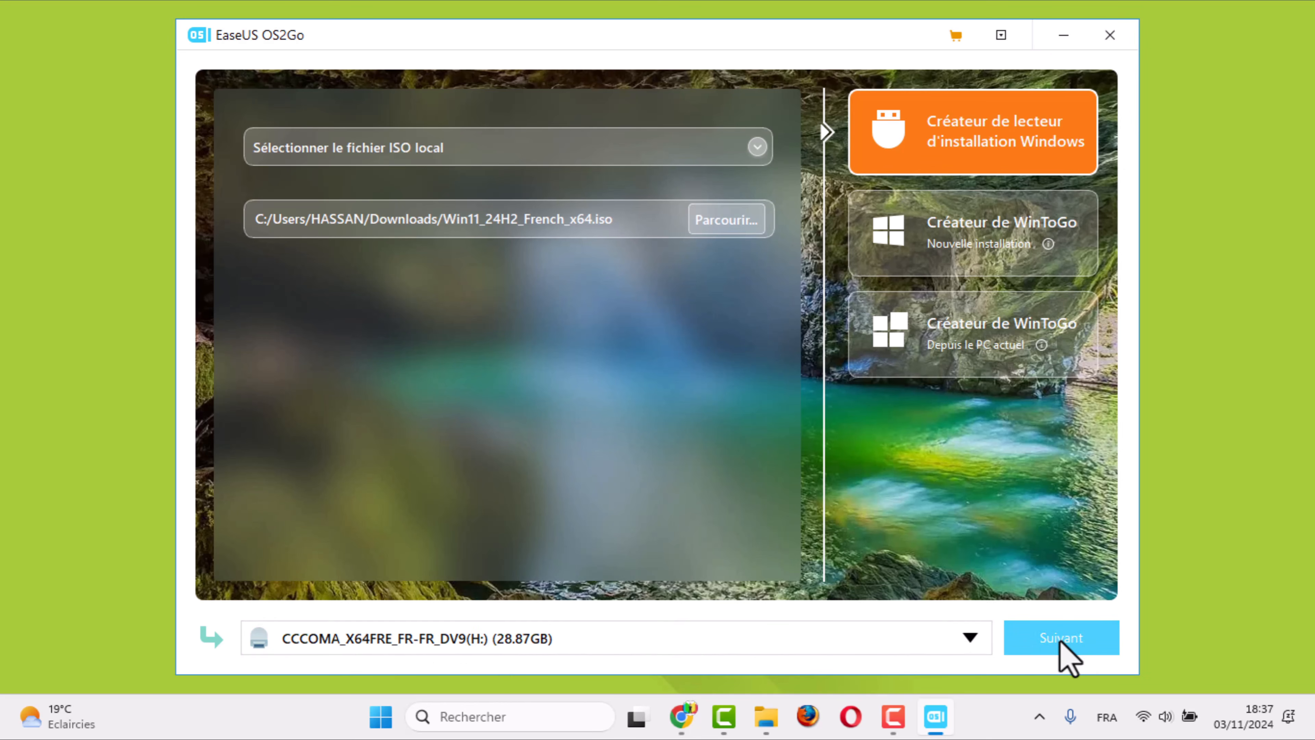
{"action": "left_click", "coordinate": [1068, 659]}
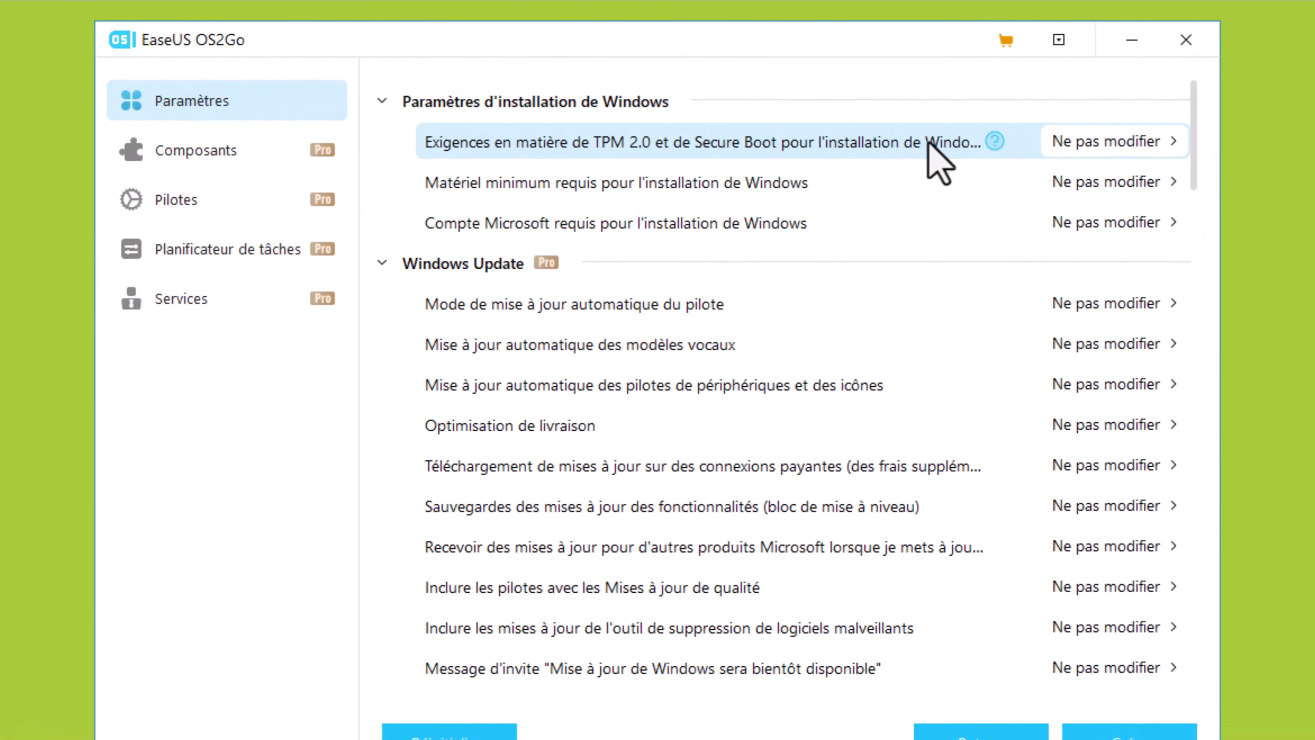
- Set both the TPM 2.0 and Secure Boot requirements and the minimum hardware requirement for Windows installation to Supprimer
{"action": "left_click", "coordinate": [1144, 148]}
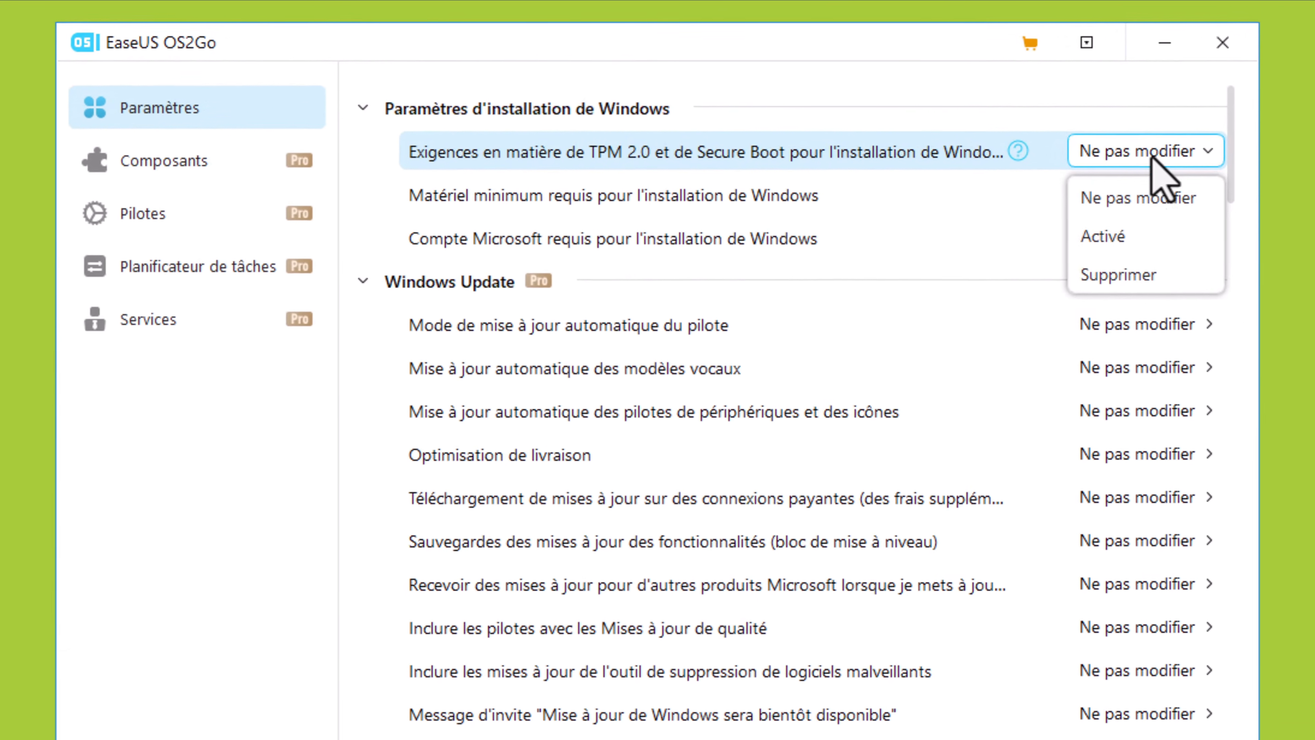
{"action": "left_click", "coordinate": [1126, 271]}
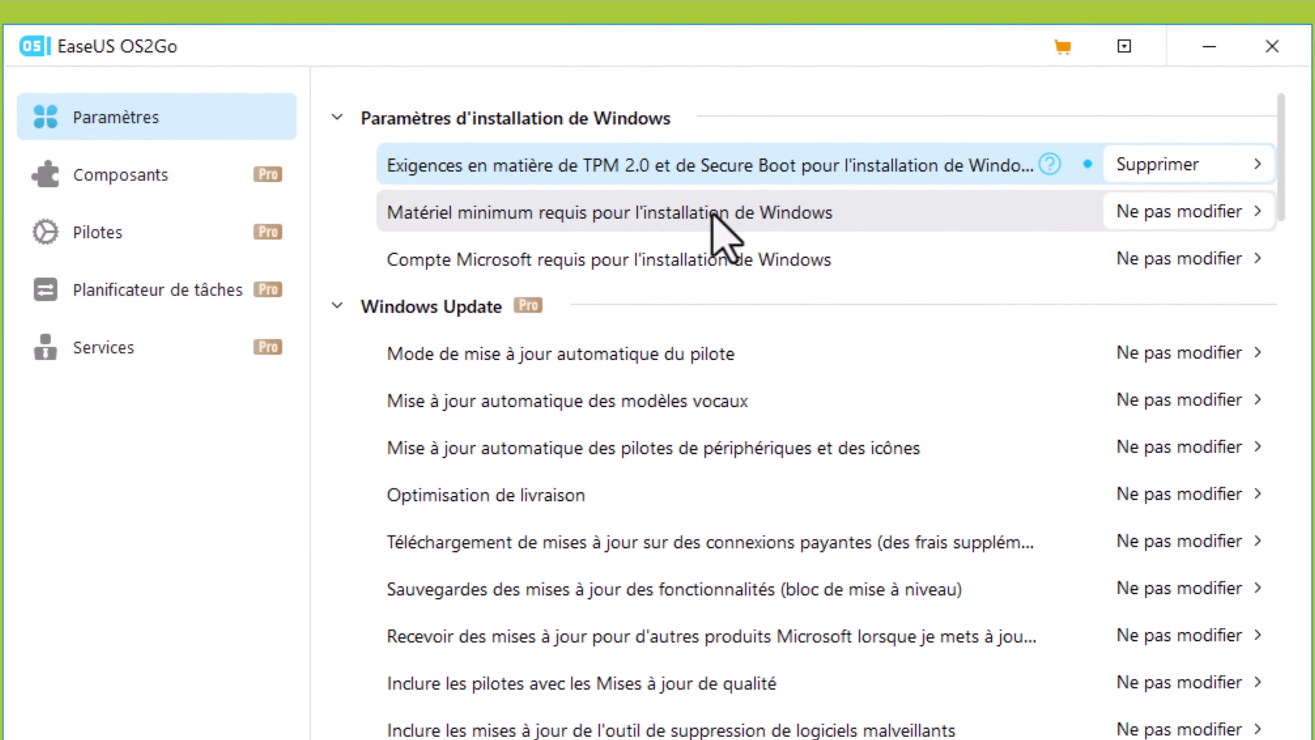
{"action": "left_click", "coordinate": [1175, 217]}
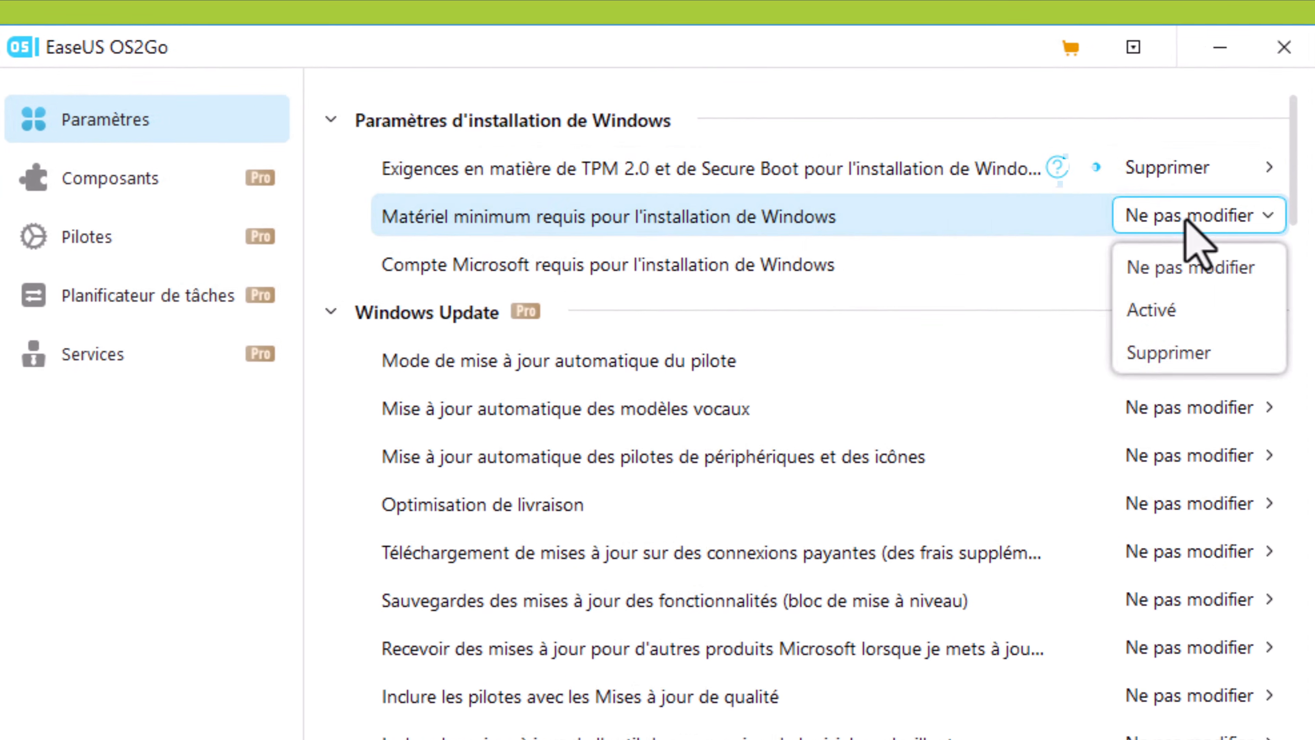
{"action": "left_click", "coordinate": [1184, 351]}
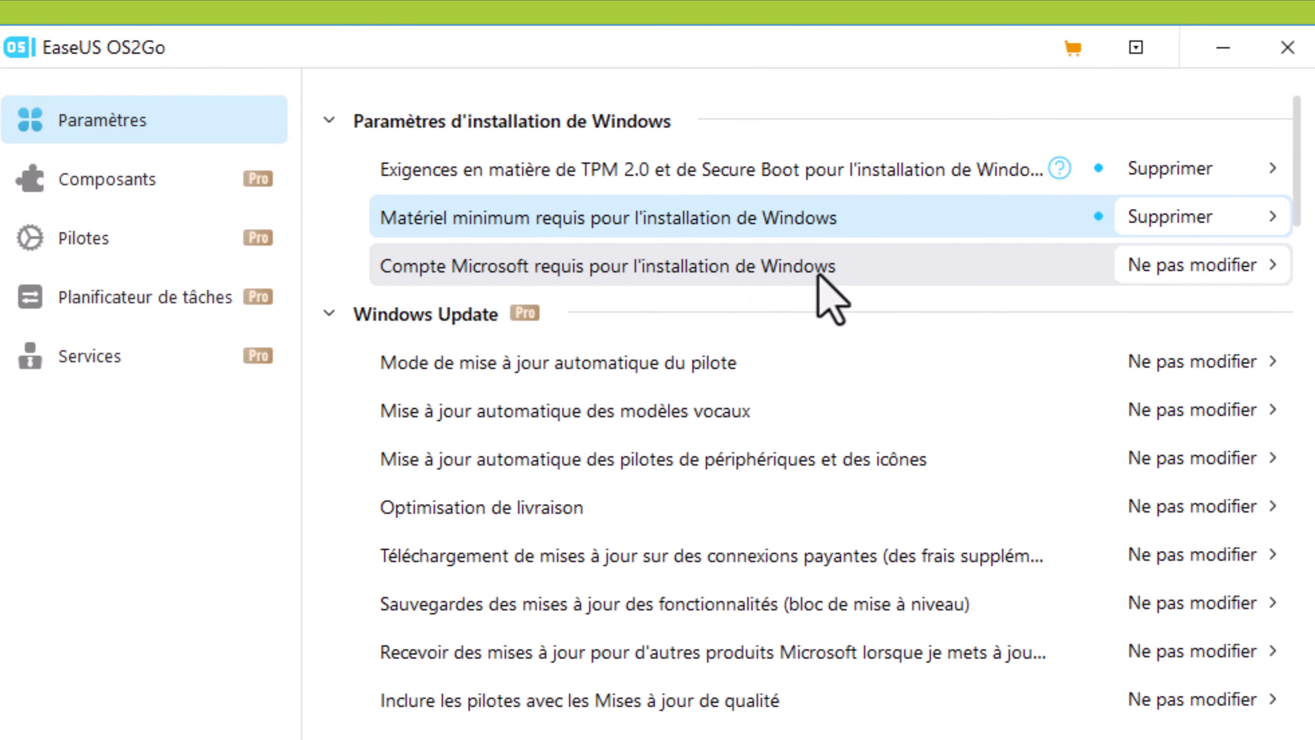
- Set the Microsoft account requirement for Windows installation to Supprimer and start creating the USB drive, accepting the erasure of its data
{"action": "left_click", "coordinate": [1191, 267]}
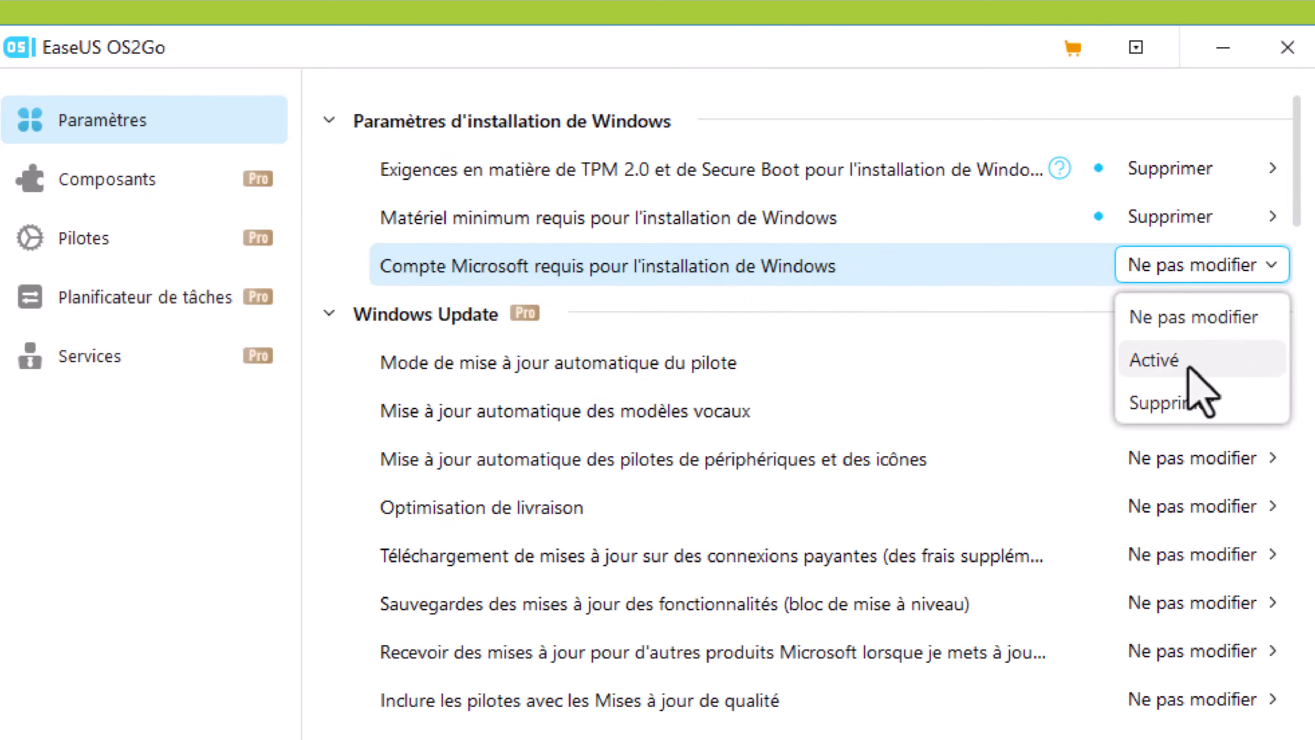
{"action": "left_click", "coordinate": [1186, 402]}
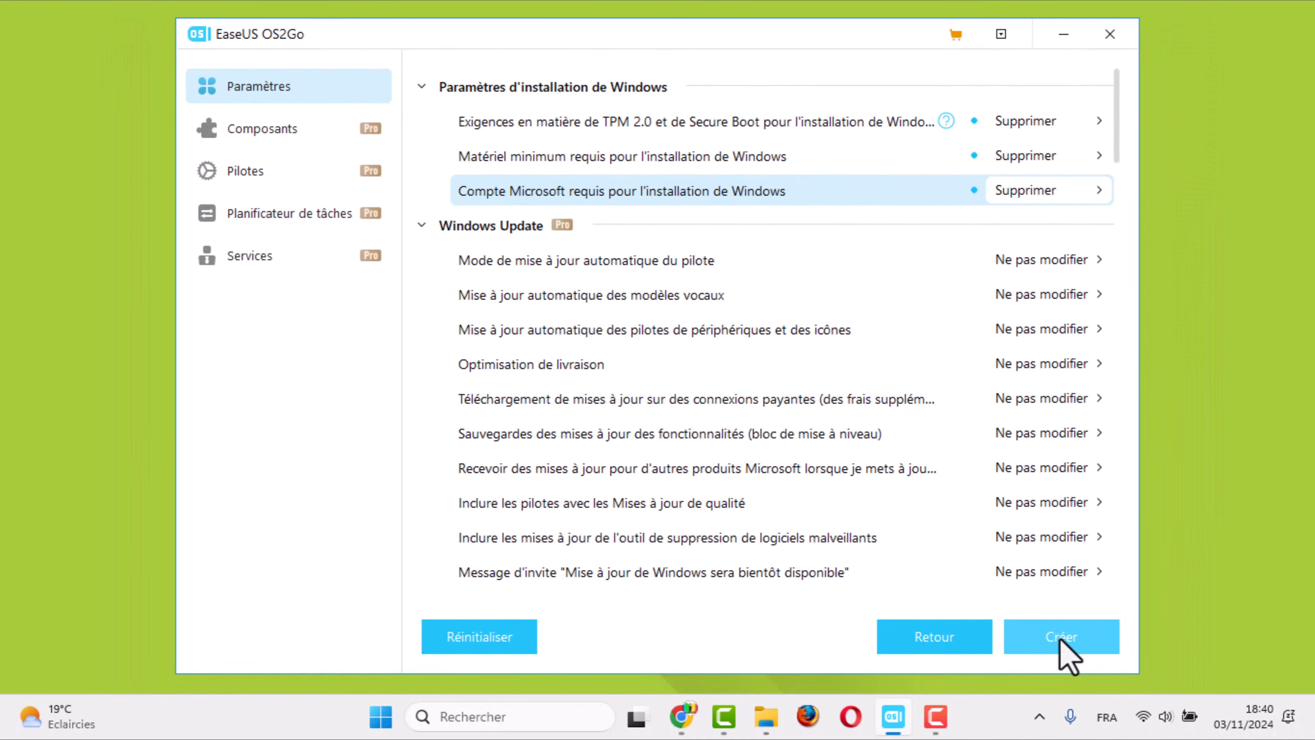
{"action": "left_click", "coordinate": [1062, 640]}
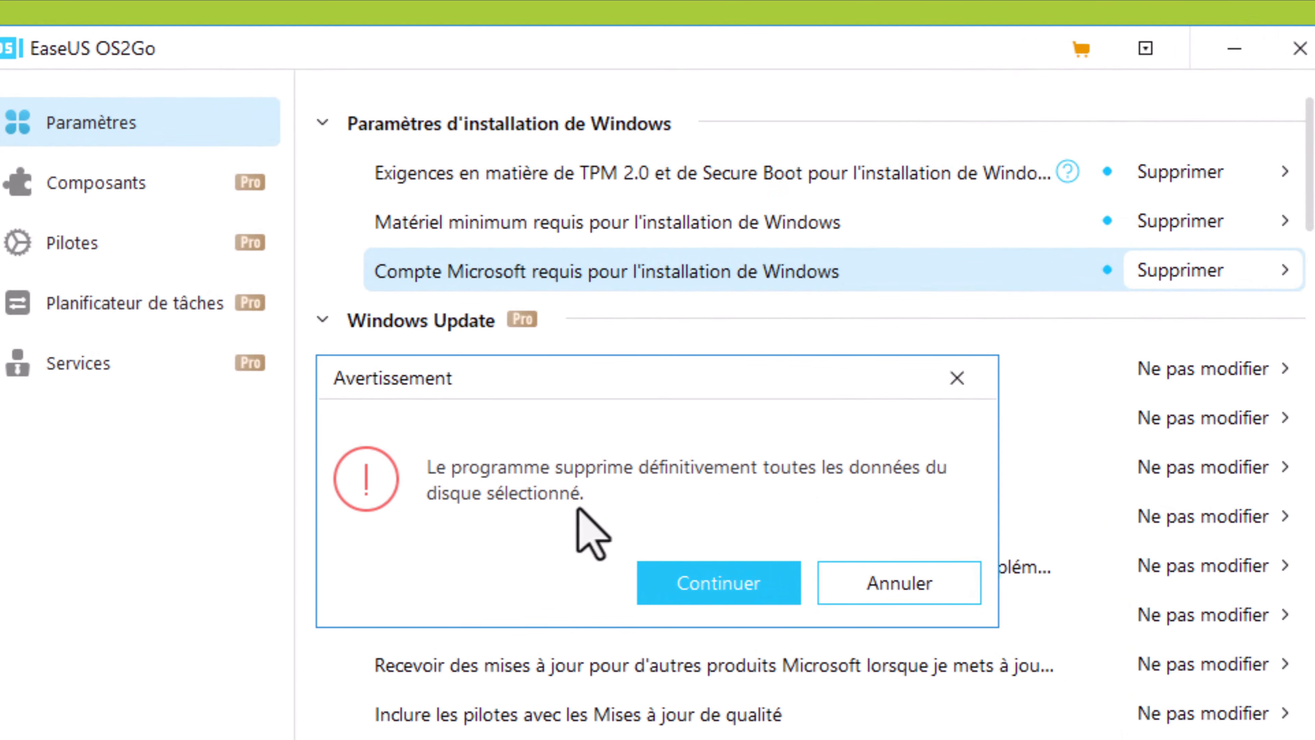
{"action": "left_click", "coordinate": [724, 593]}
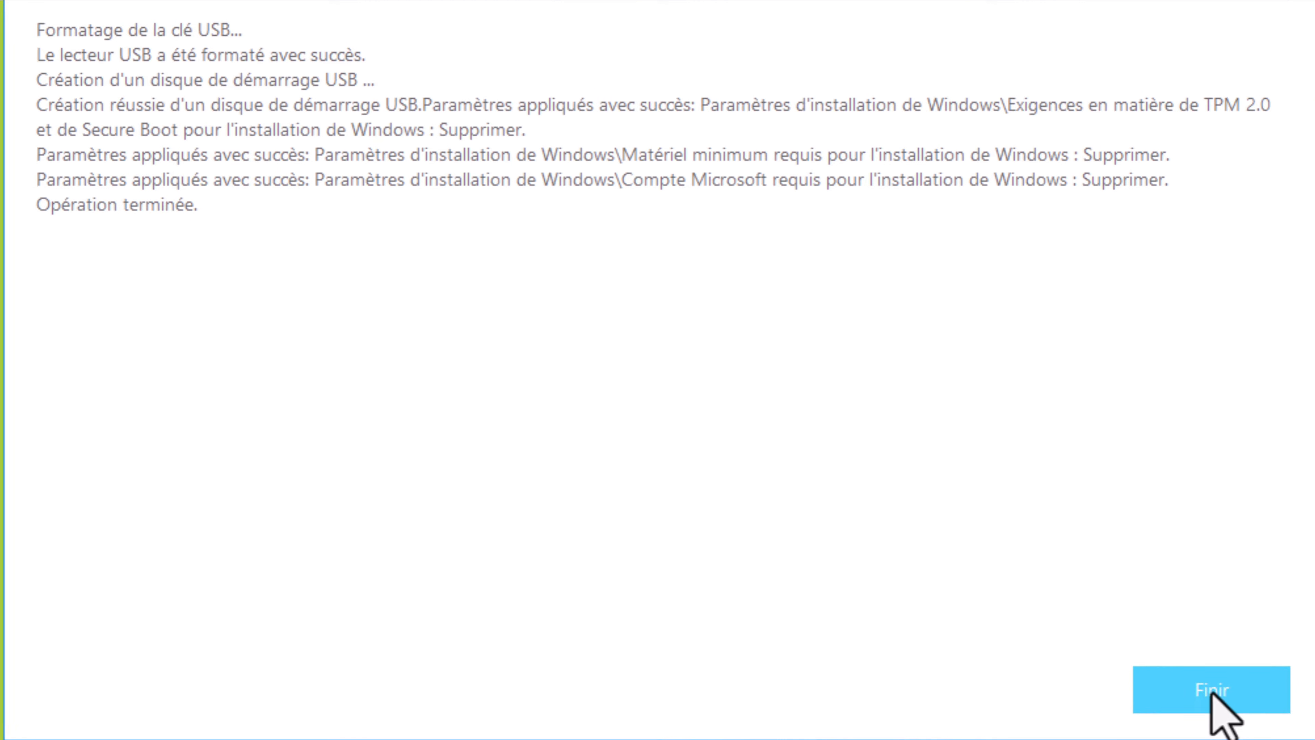
- Finish the completed drive creation and close EaseUS OS2Go
{"action": "left_click", "coordinate": [1213, 690]}
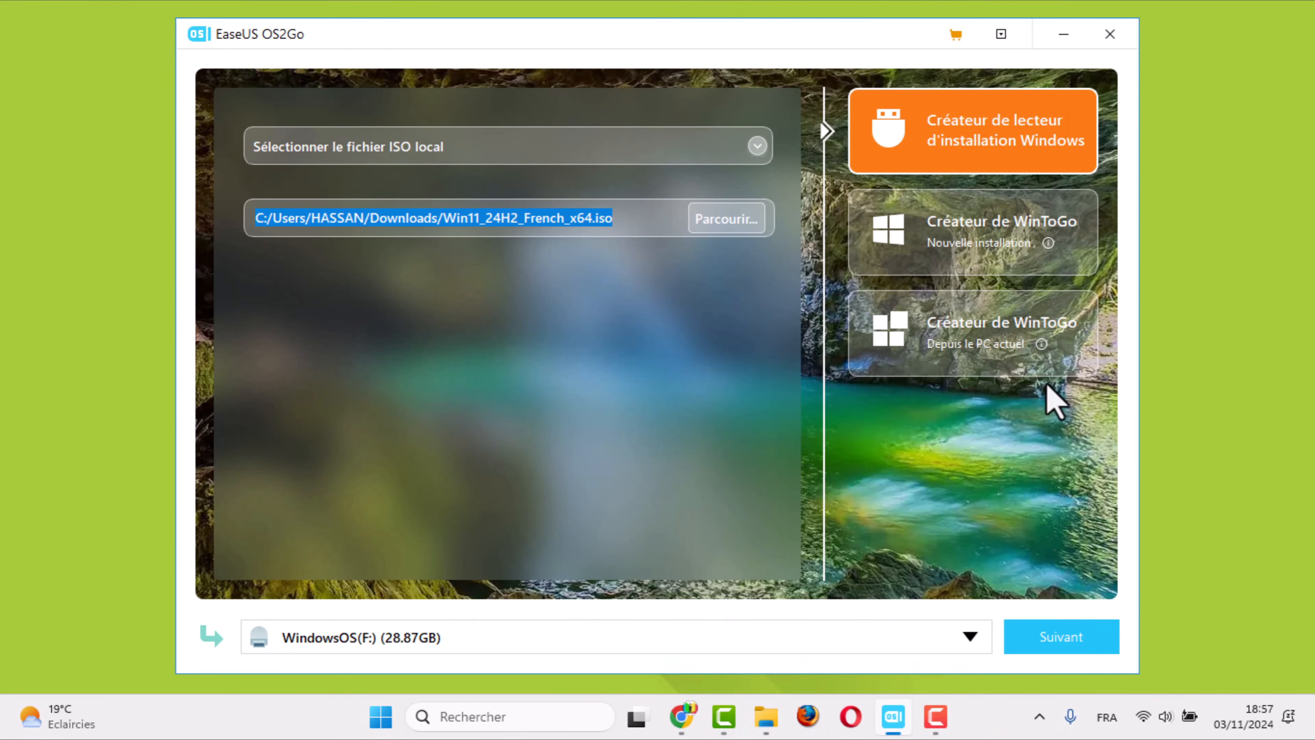
{"action": "left_click", "coordinate": [1108, 35]}
{"action": "left_click", "coordinate": [960, 119]}
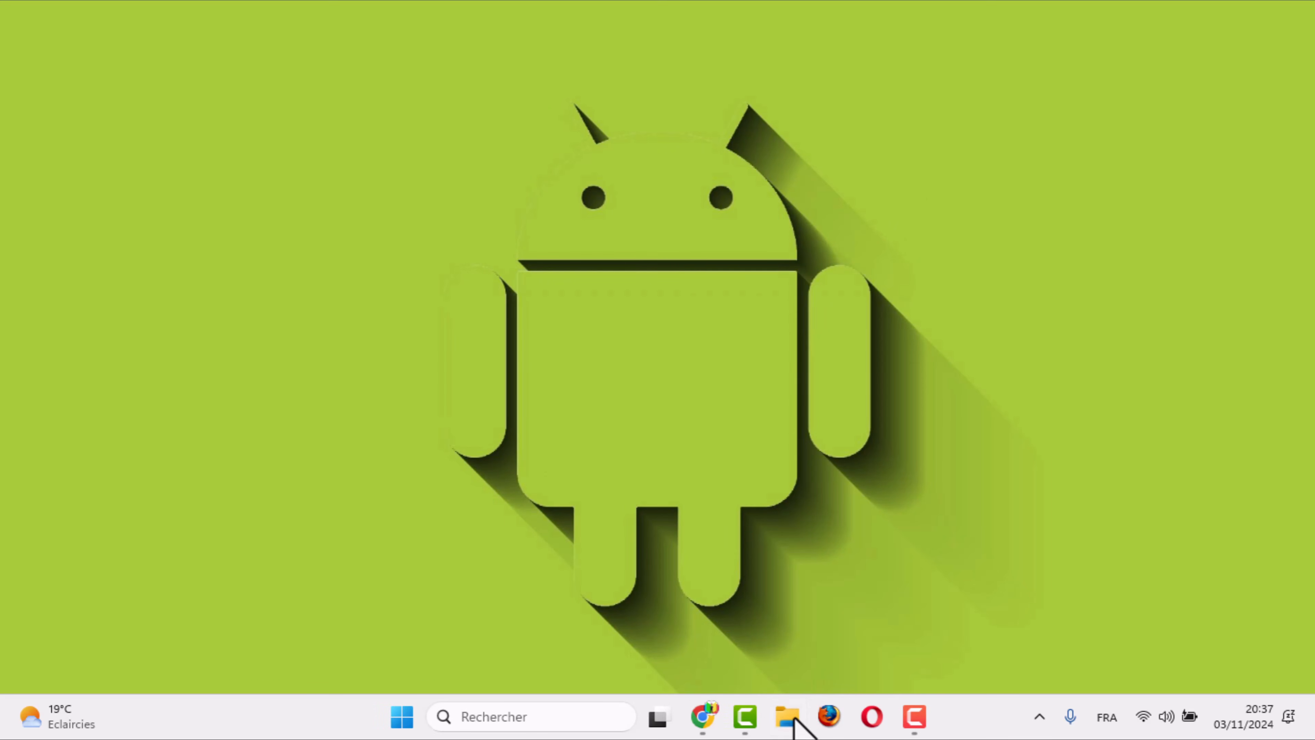
- In File Explorer, examine the installation files on the WindowsOS (F:) USB drive under Ce PC, and close the window
{"action": "left_click", "coordinate": [792, 723]}
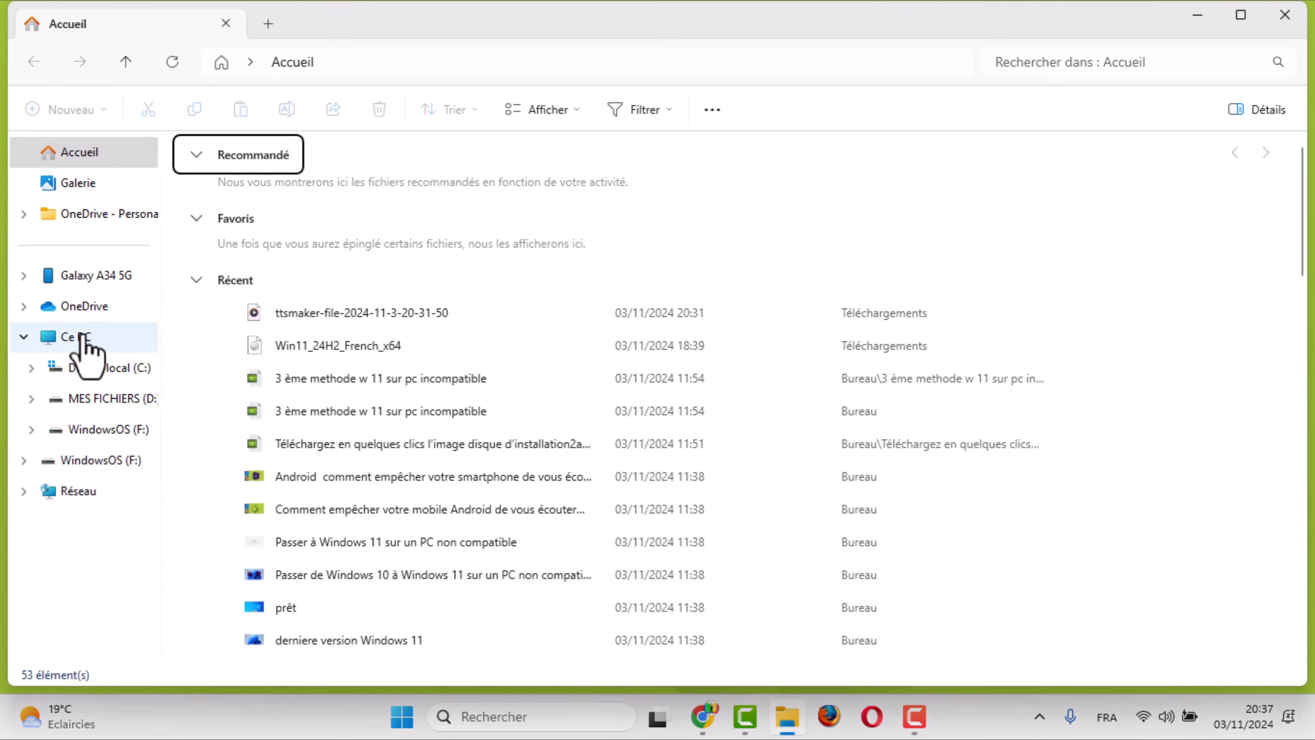
{"action": "left_click", "coordinate": [83, 338]}
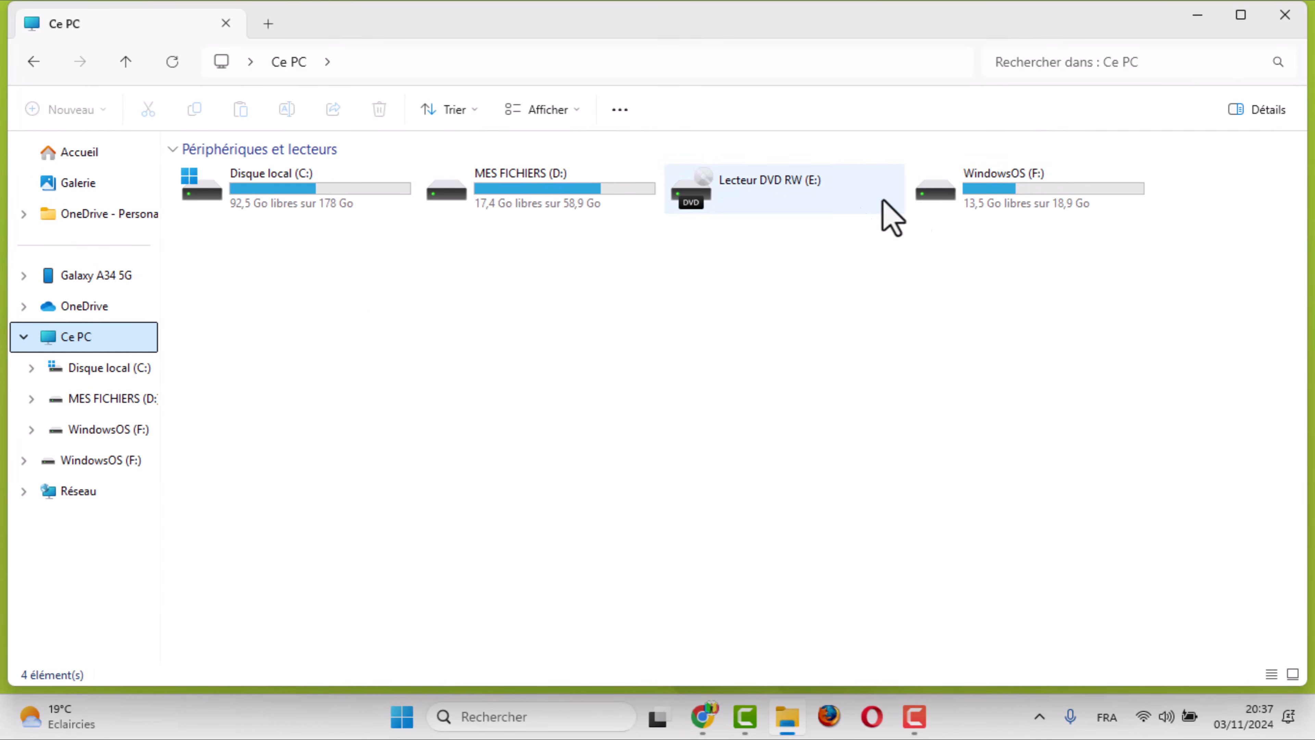
{"action": "left_click", "coordinate": [1026, 193]}
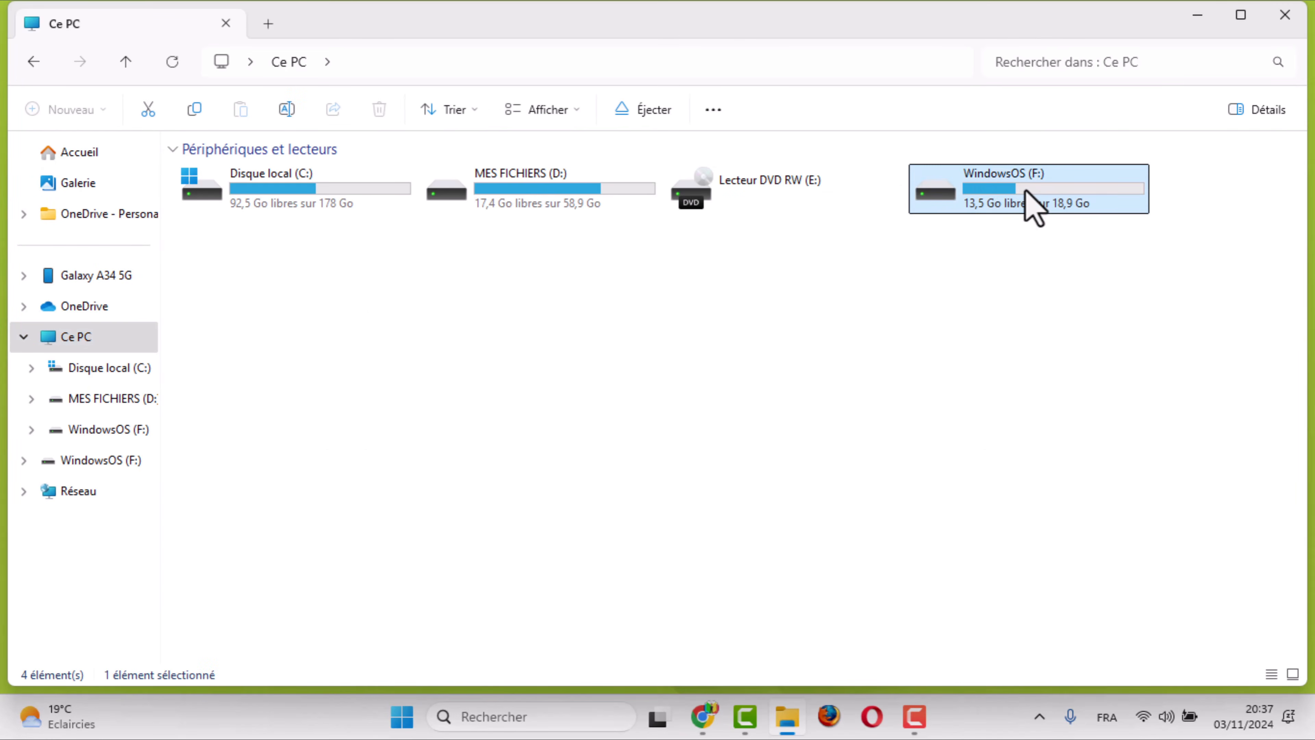
{"action": "double_click", "coordinate": [1026, 191]}
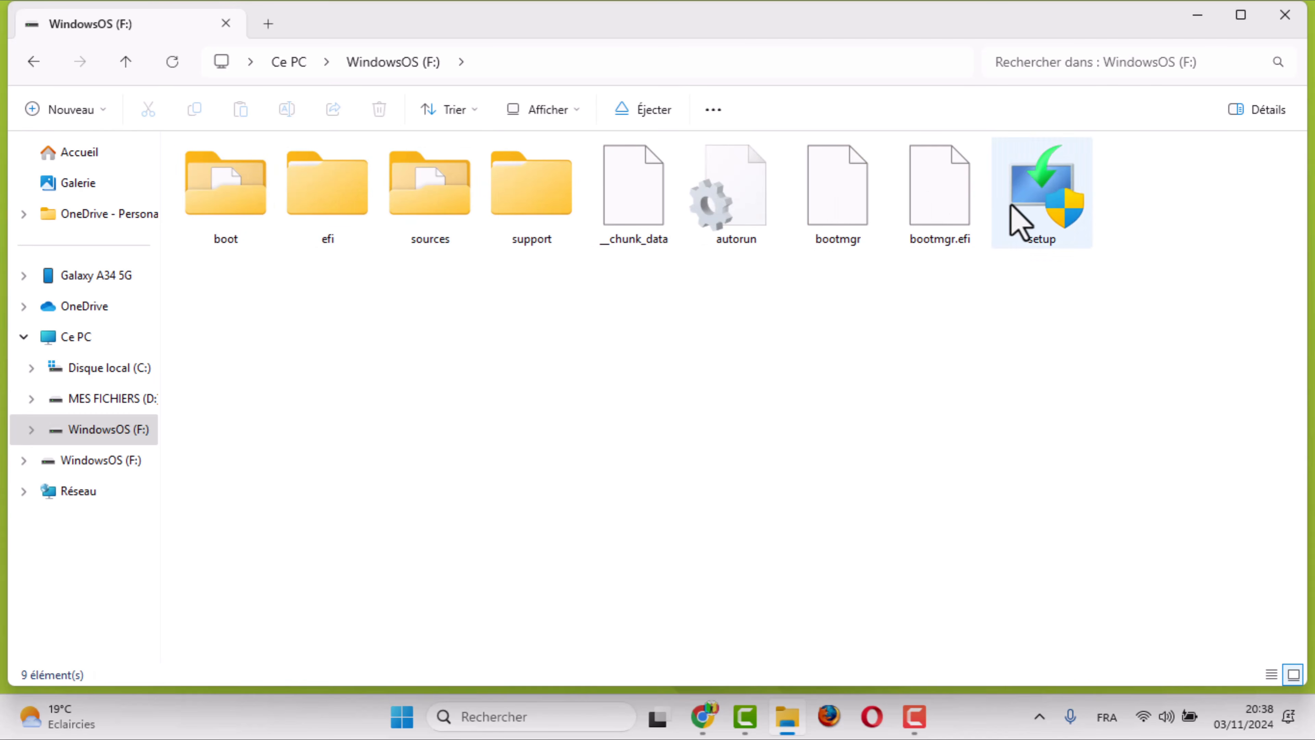
{"action": "left_click", "coordinate": [1287, 16]}
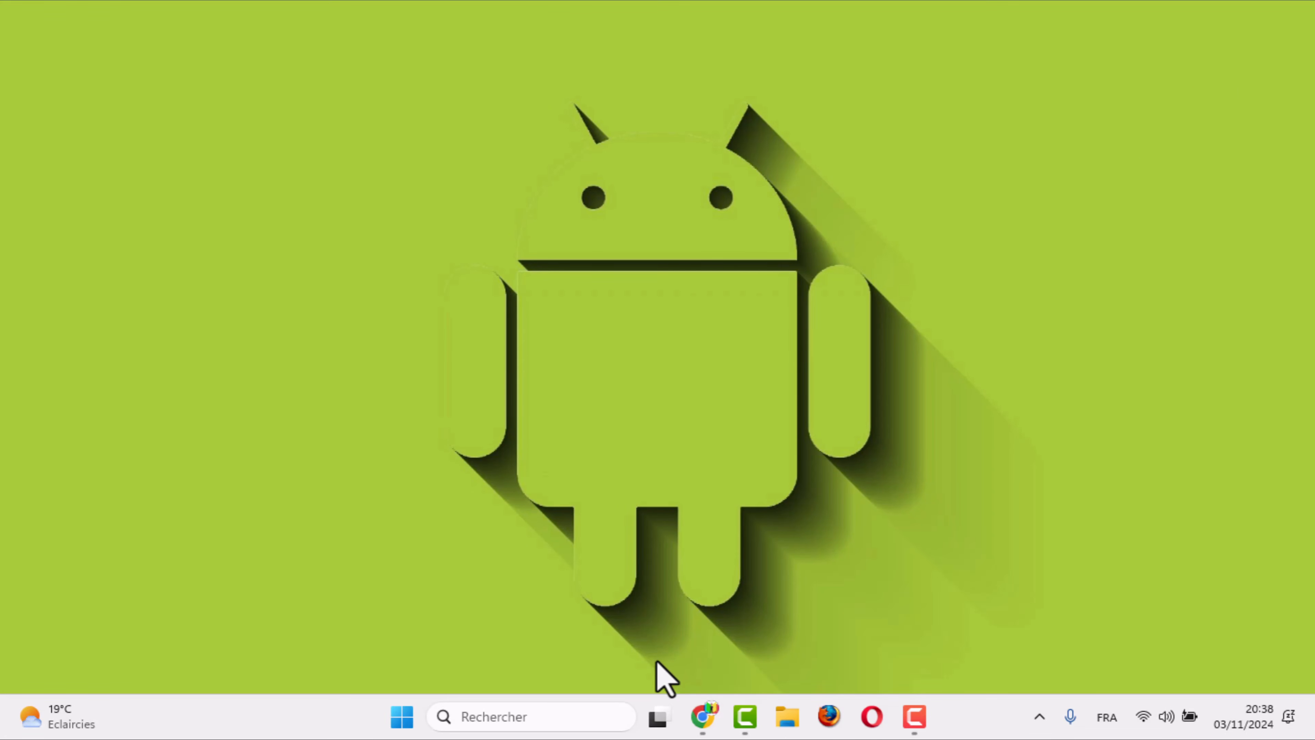
- Examine the device and Windows specifications in the Windows system information settings, and close Settings
{"action": "right_click", "coordinate": [403, 726]}
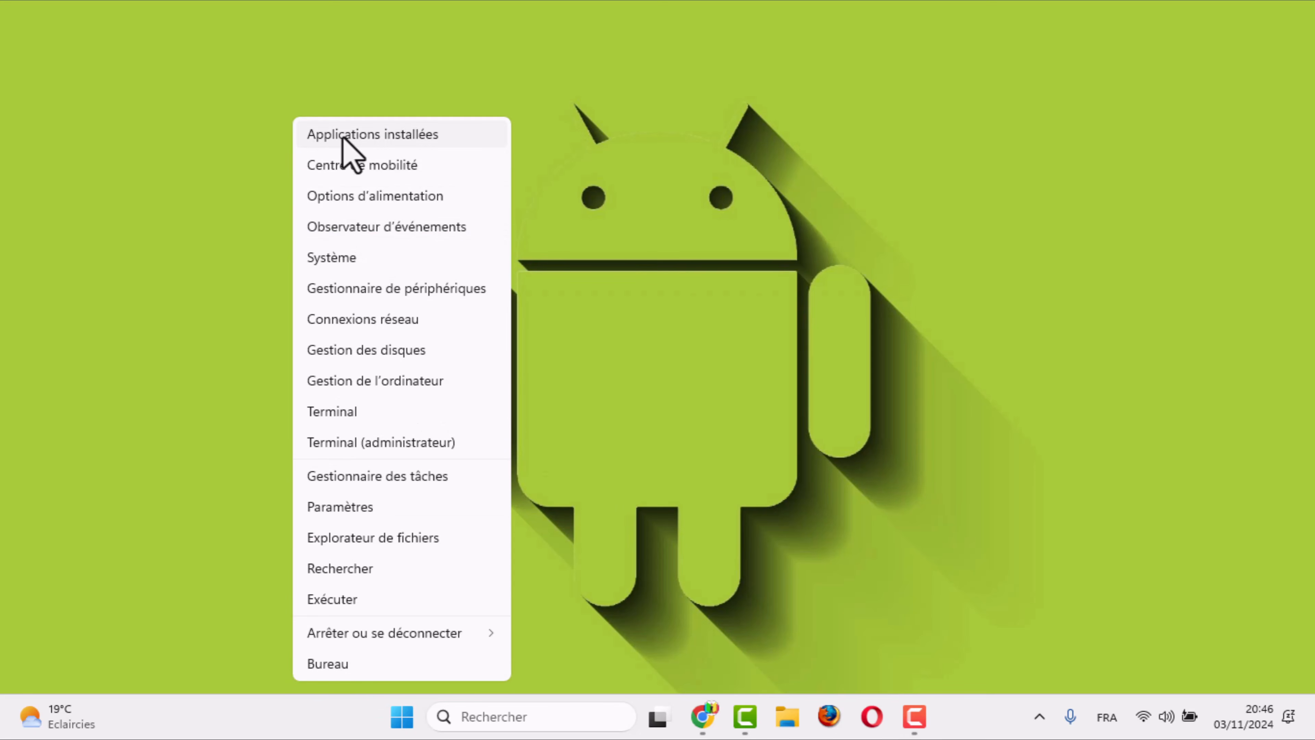
{"action": "left_click", "coordinate": [344, 259]}
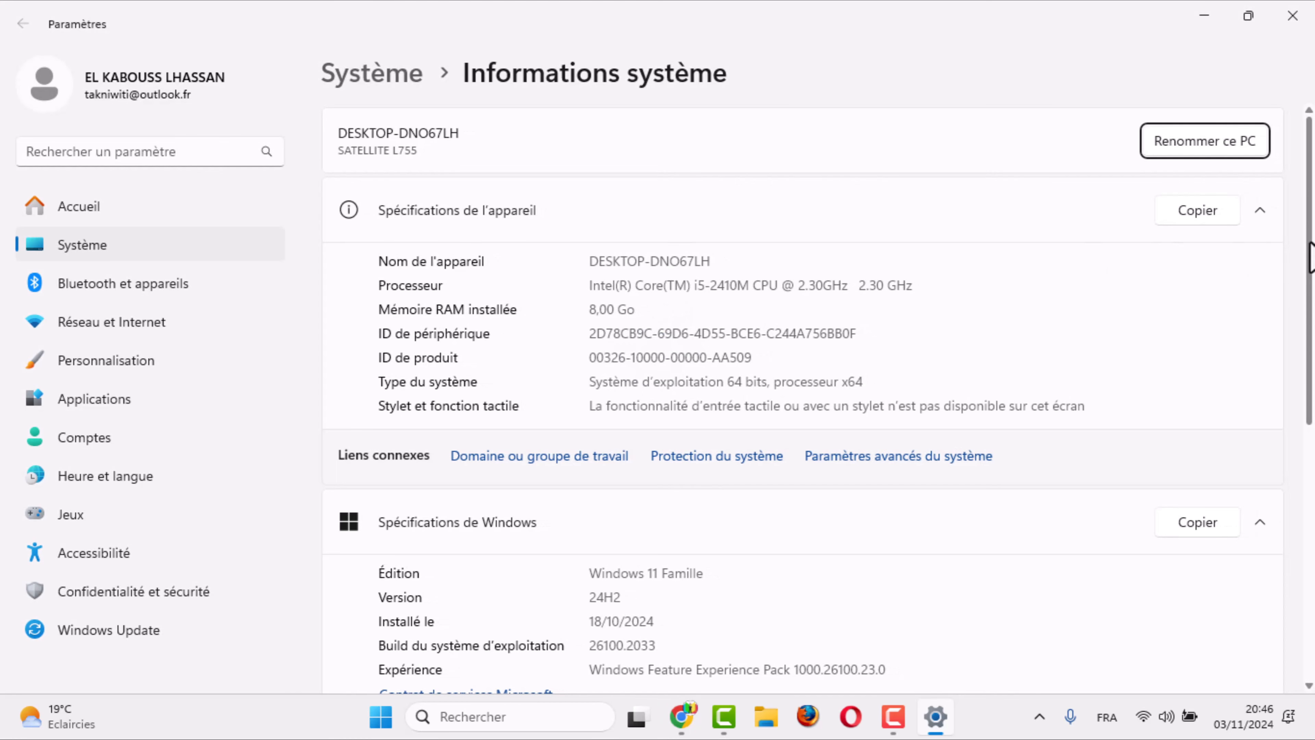
{"action": "left_click_drag", "start_coordinate": [1310, 256], "coordinate": [1311, 455]}
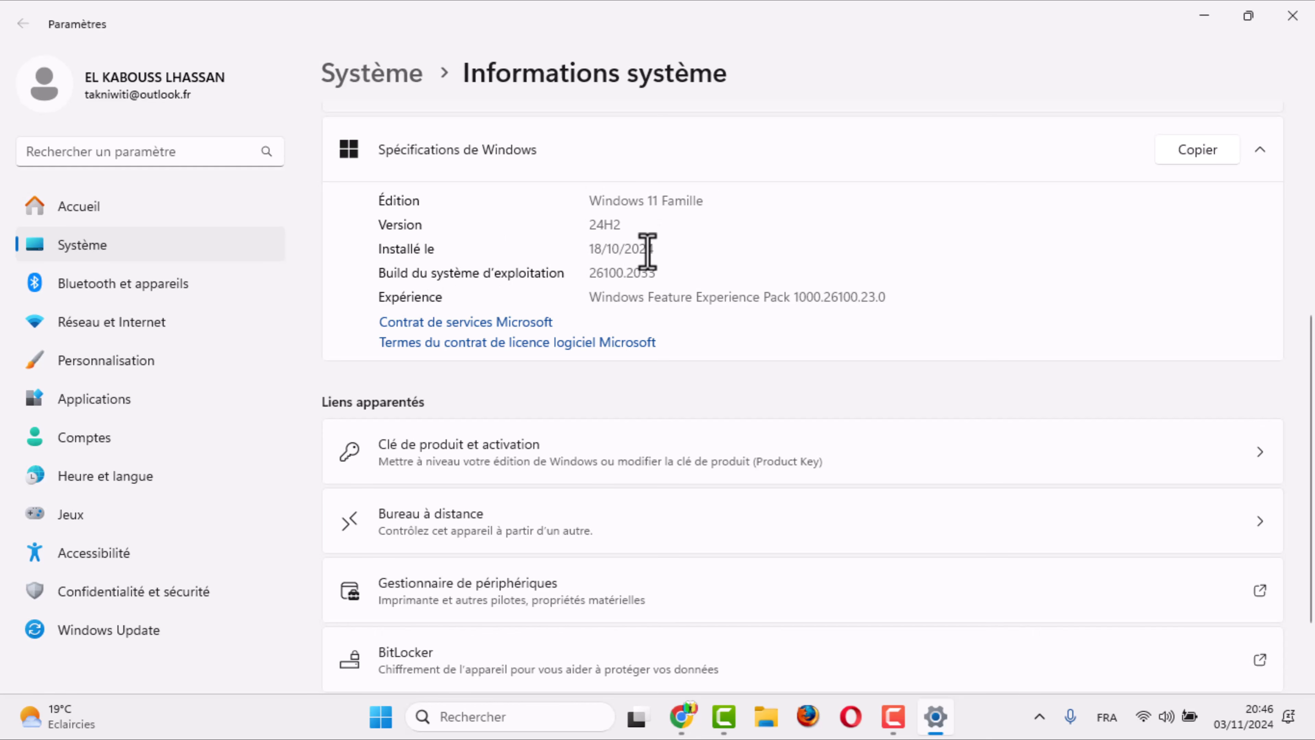
{"action": "left_click_drag", "start_coordinate": [1312, 391], "coordinate": [1313, 451]}
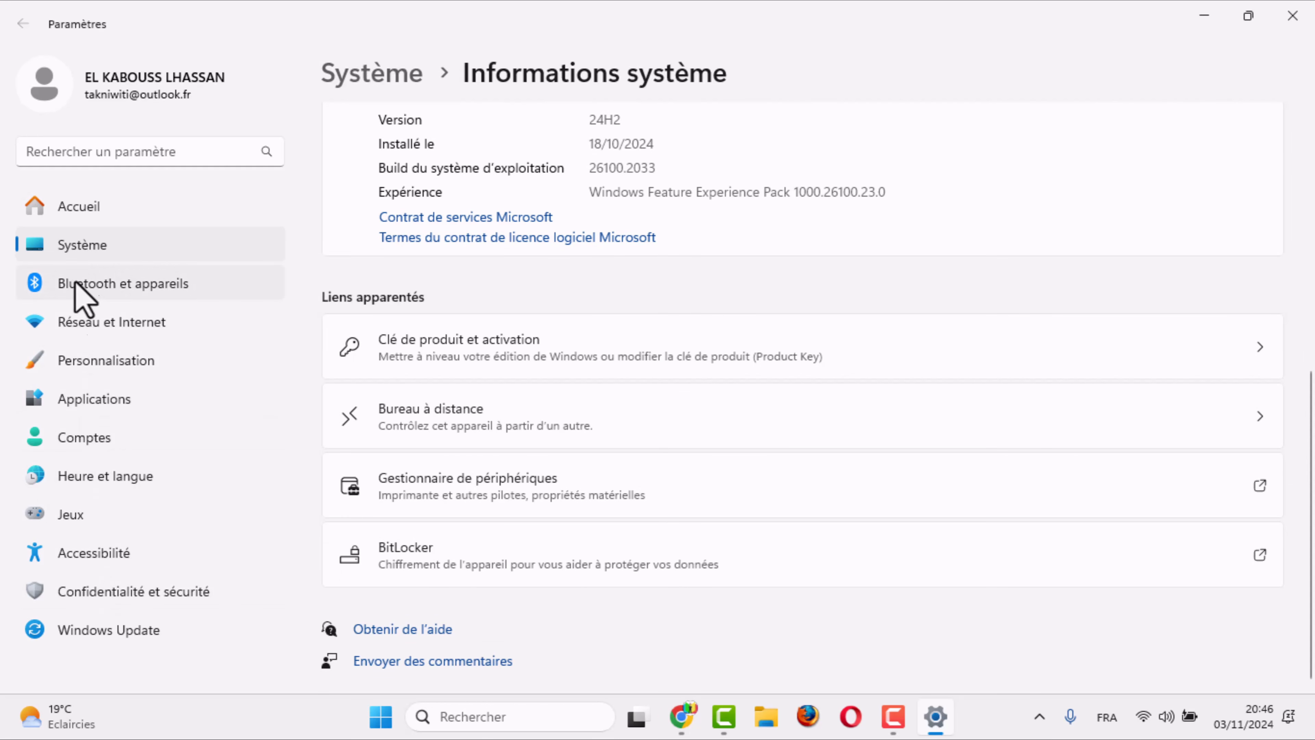
{"action": "left_click", "coordinate": [1292, 16]}
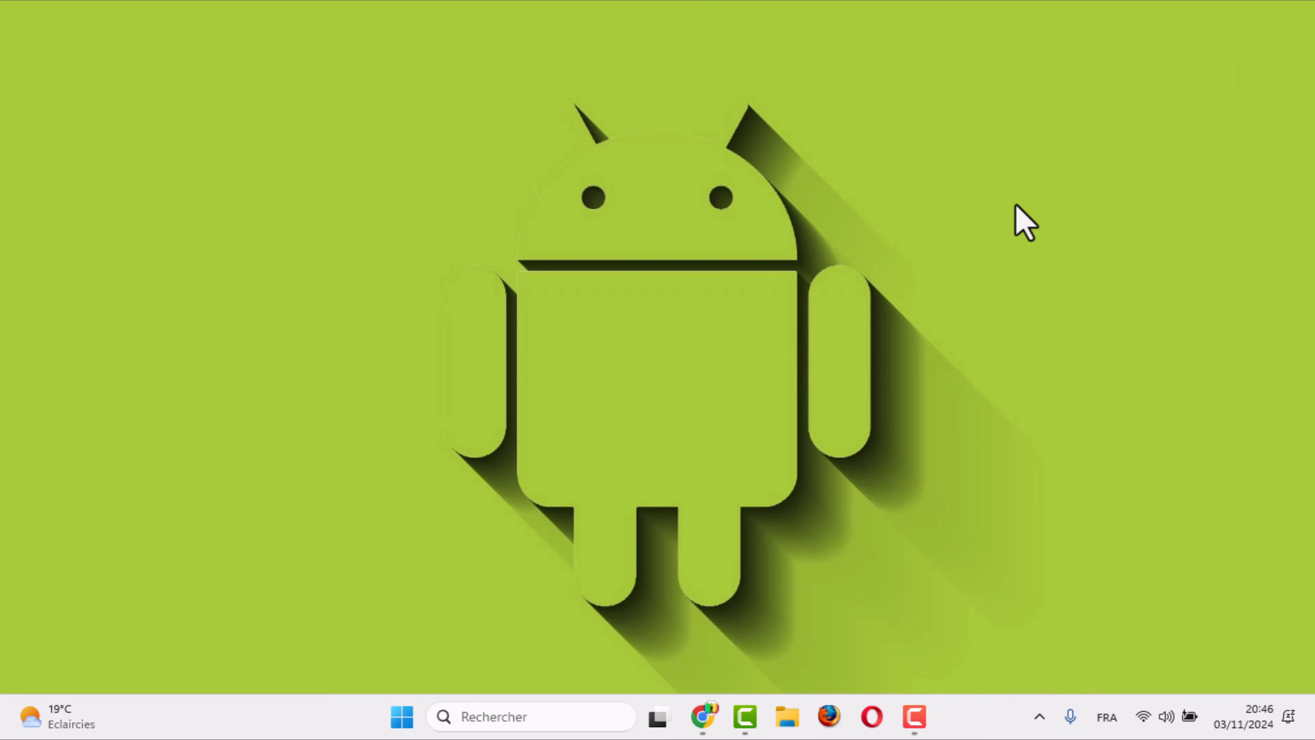